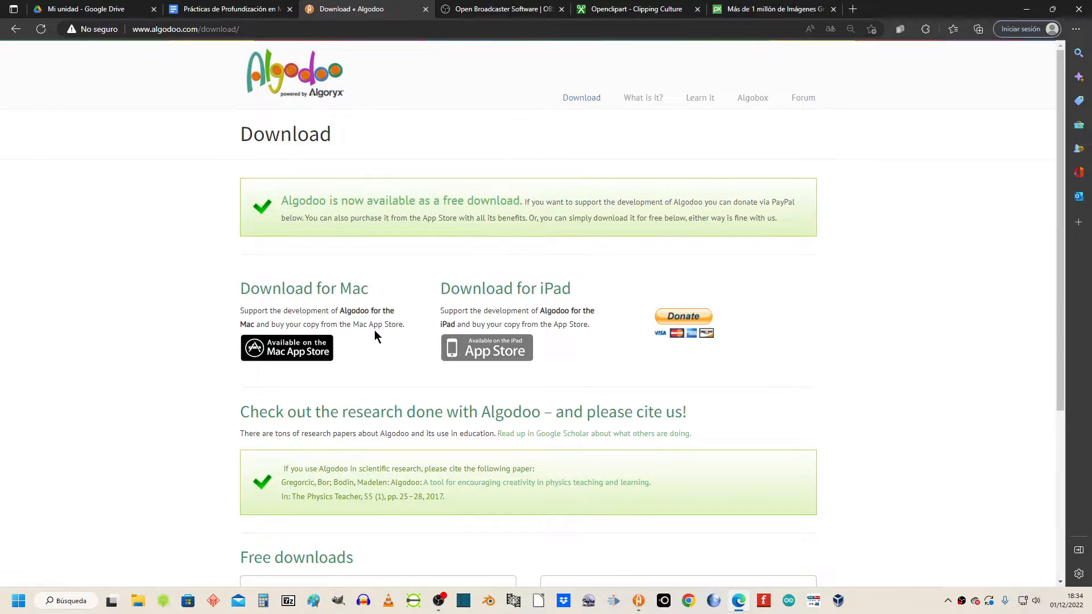
Look over the Algodoo download page and the open OBS Studio, Openclipart and Pixabay sites
scroll(376, 337, "down", 1)
scroll(351, 307, "down", 2)
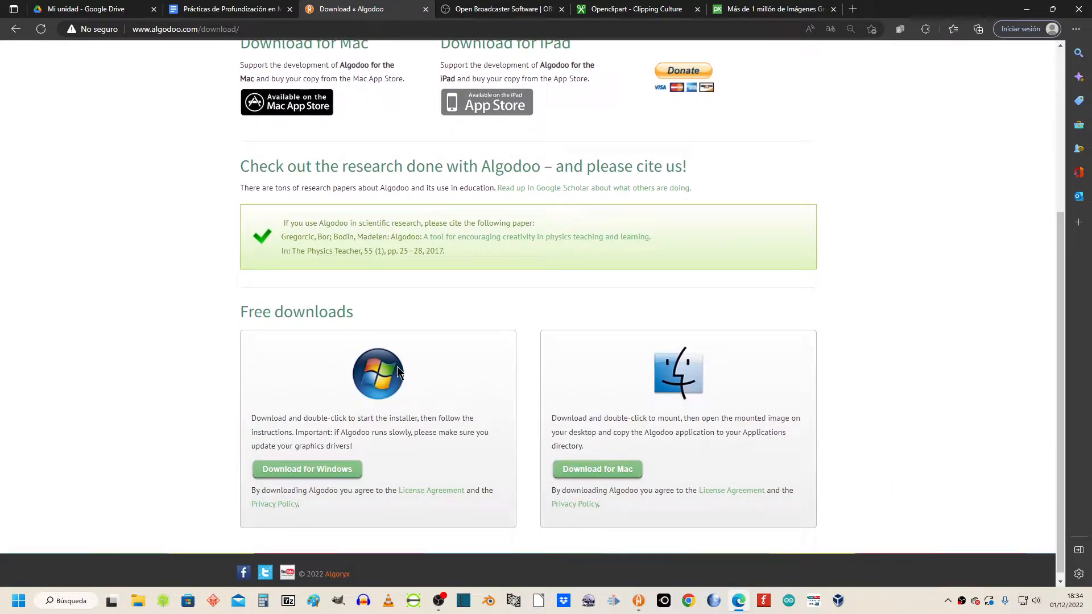
scroll(404, 383, "up", 3)
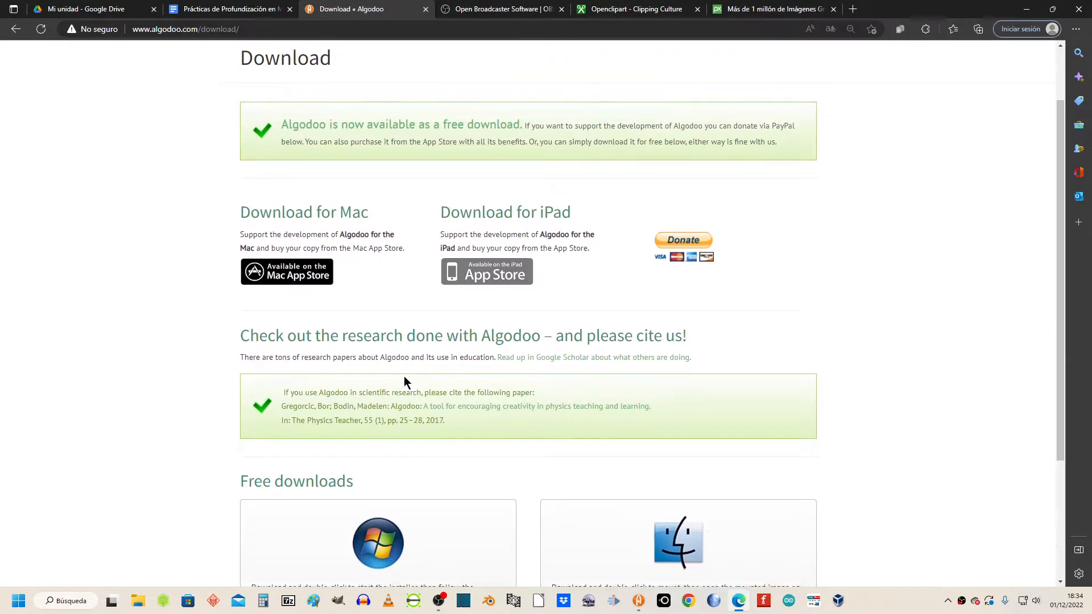
left_click(489, 11)
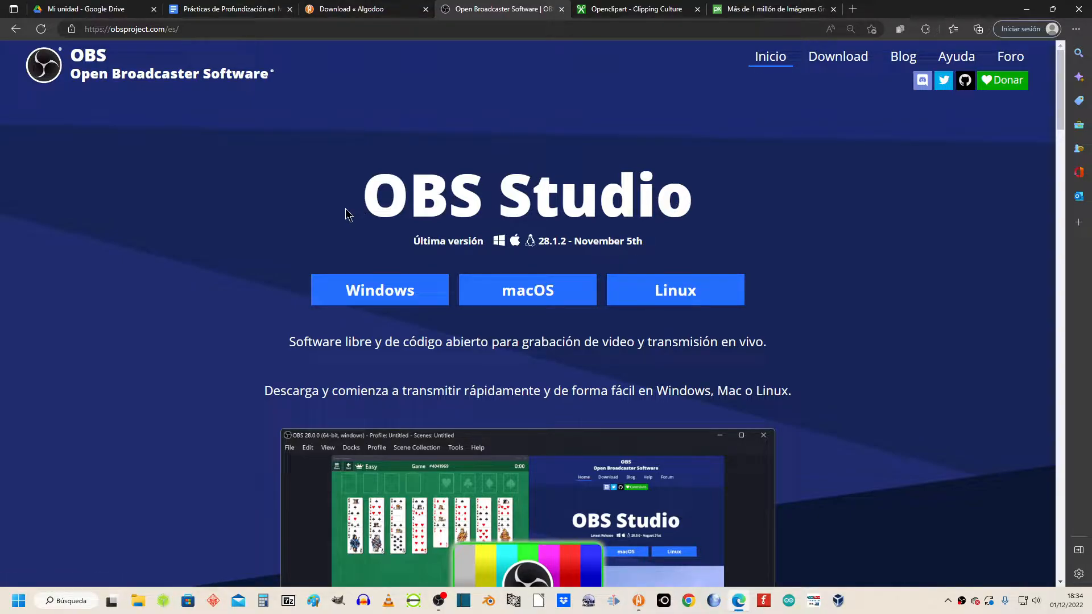
left_click(647, 16)
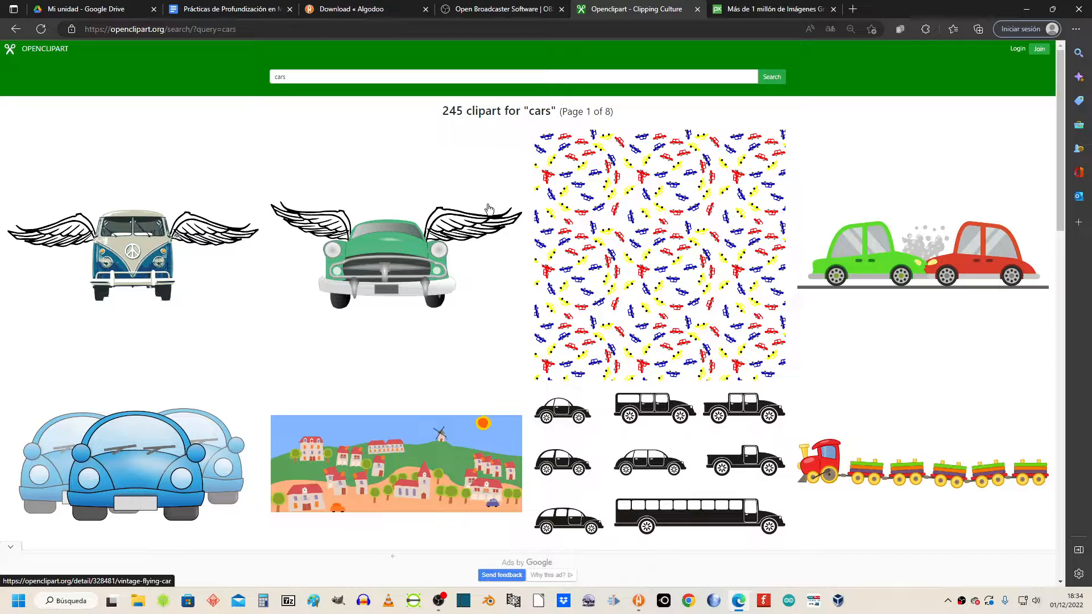
left_click(770, 9)
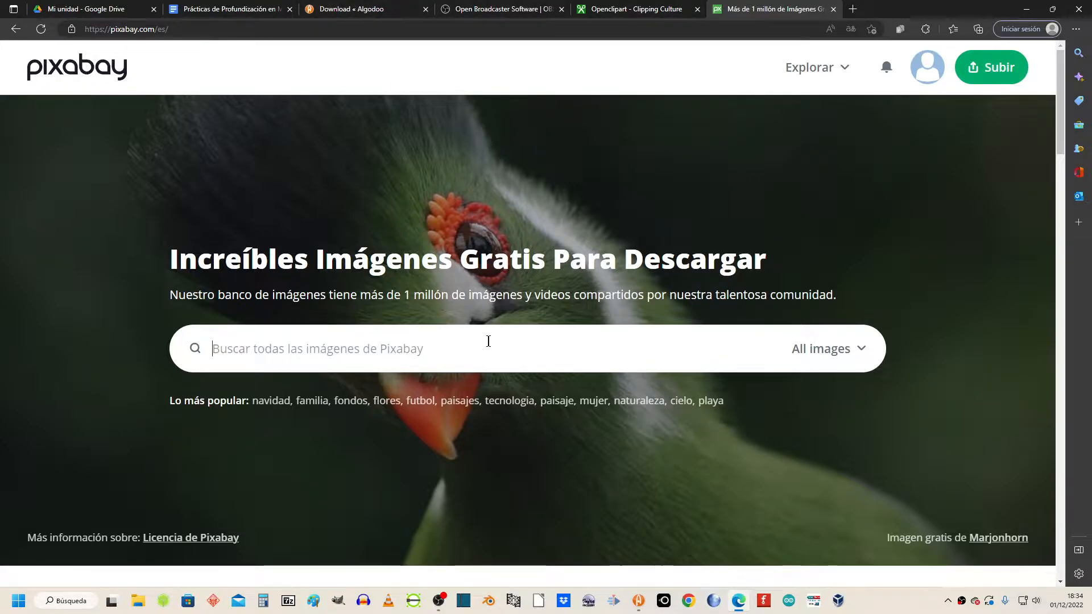
Switch to Algodoo, run the Cars simulation to watch the red car drive past the buildings, and return the scene to its starting state
left_click(638, 600)
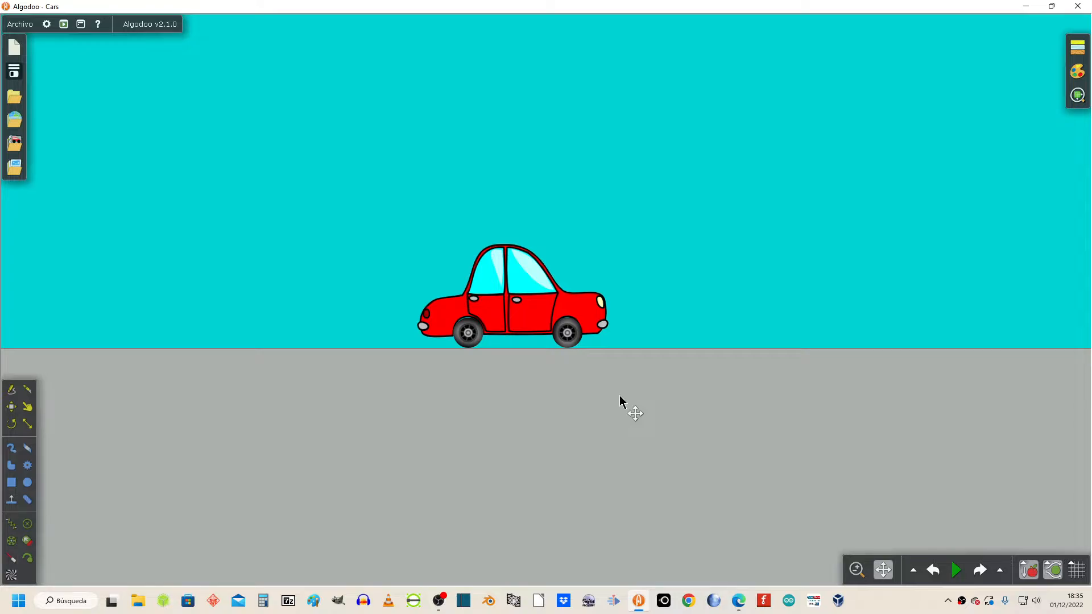
scroll(600, 427, "down", 4)
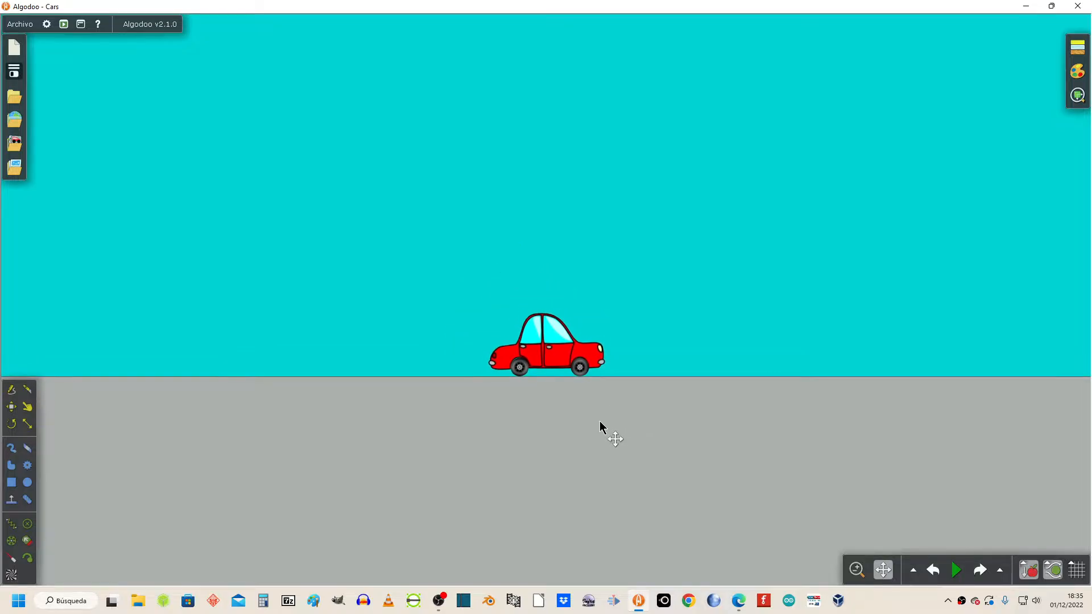
scroll(600, 426, "up", 2)
scroll(599, 426, "down", 2)
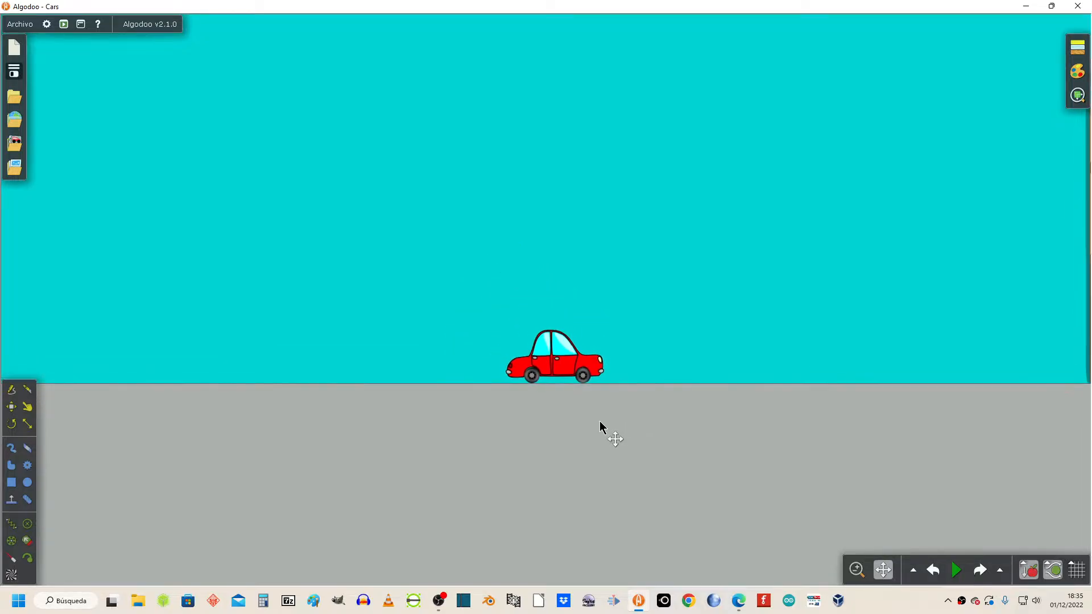
scroll(600, 426, "up", 2)
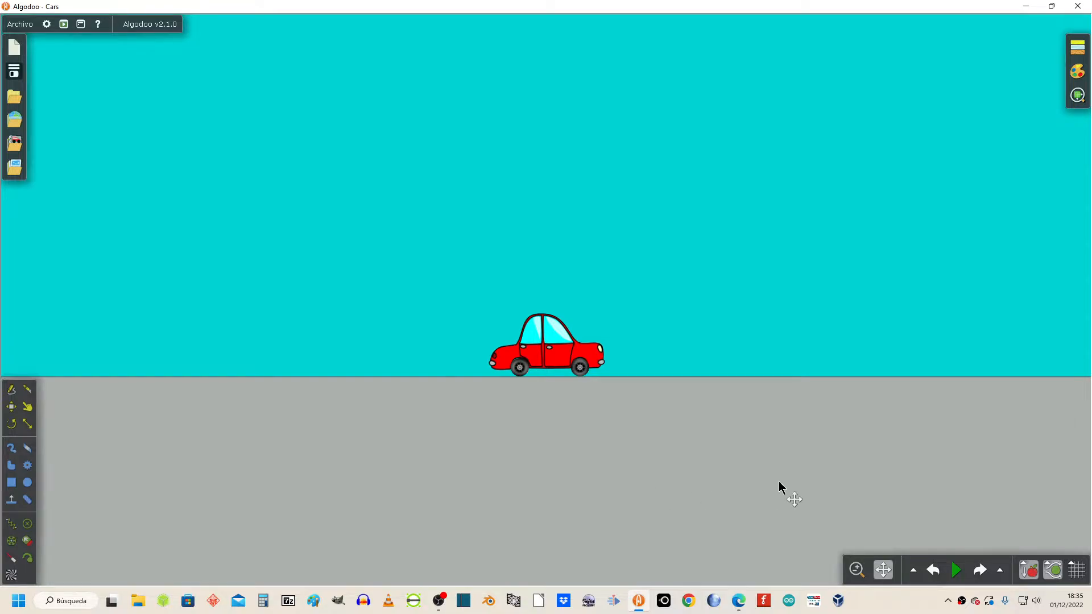
left_click(957, 569)
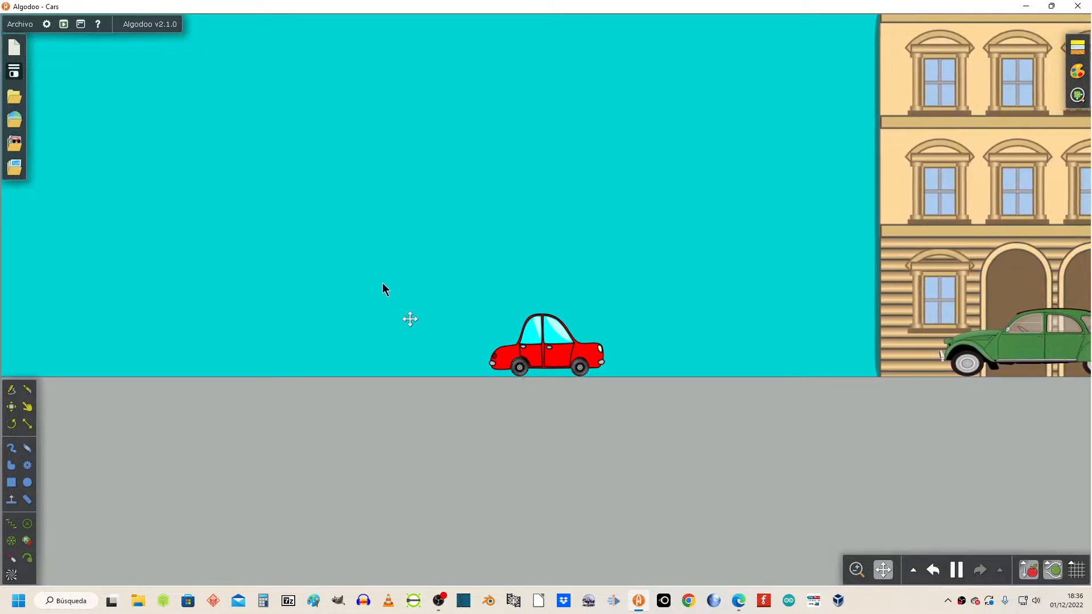
scroll(337, 257, "down", 3)
scroll(337, 257, "down", 3)
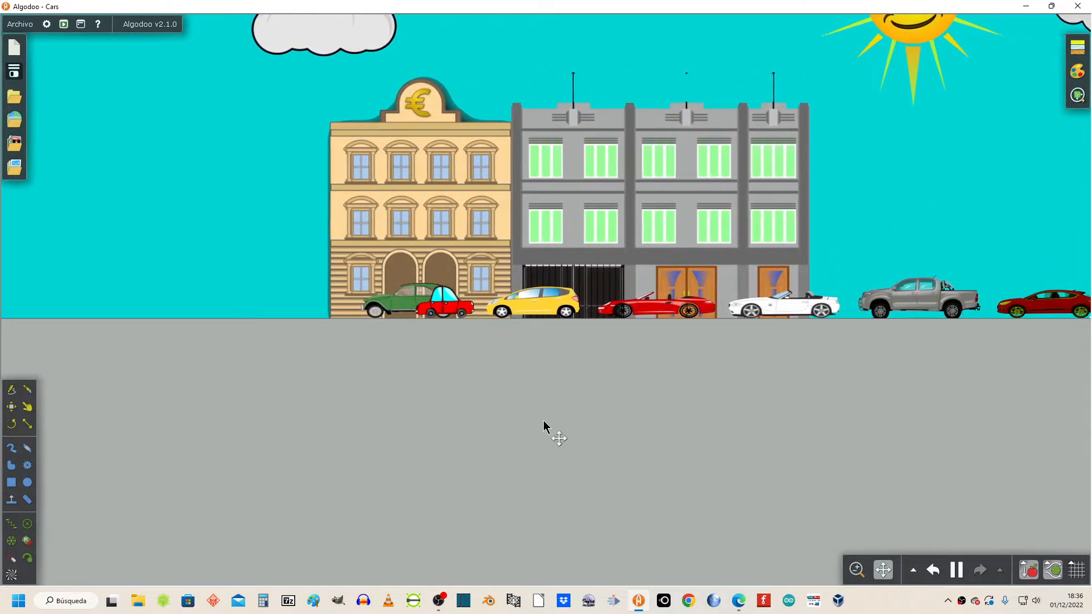
scroll(542, 368, "down", 1)
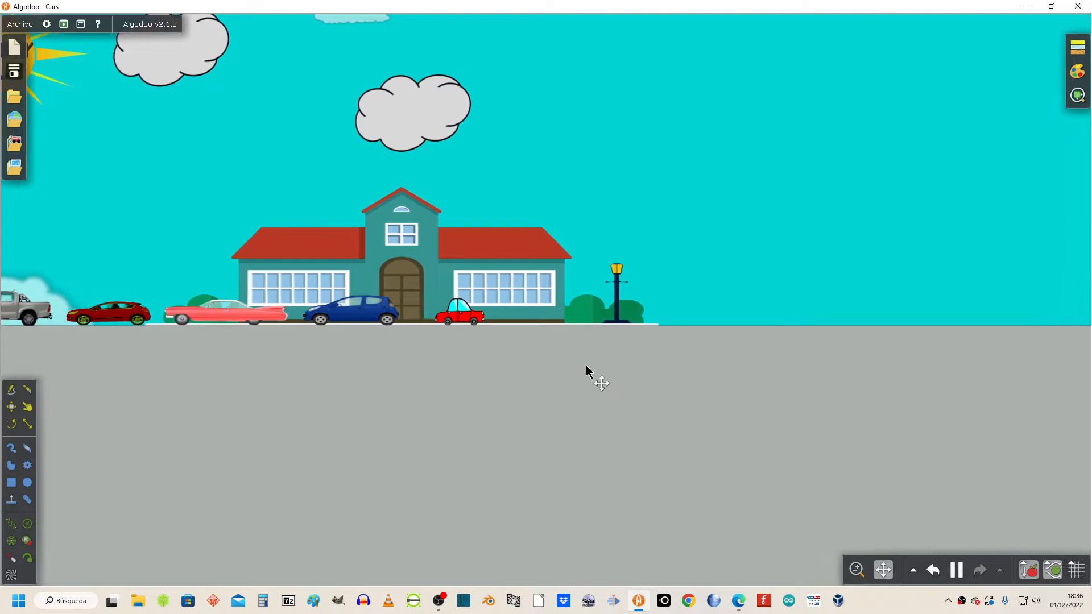
scroll(584, 378, "up", 5)
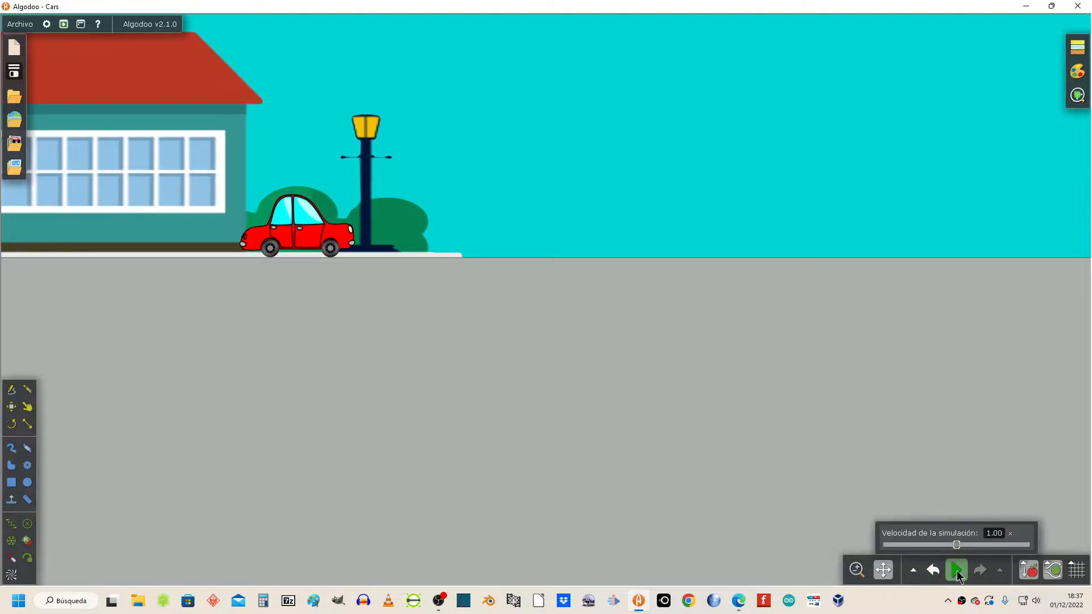
left_click(933, 570)
left_click(933, 570)
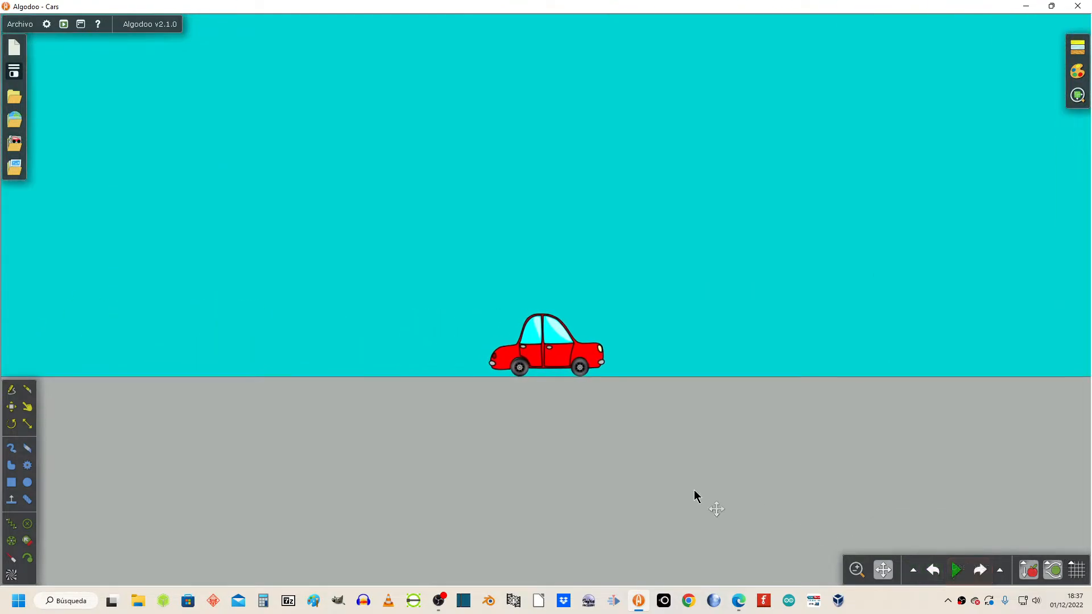
Open the scene's layer list and check what Layer 0 contains by hiding it and showing it again
scroll(693, 495, "down", 2)
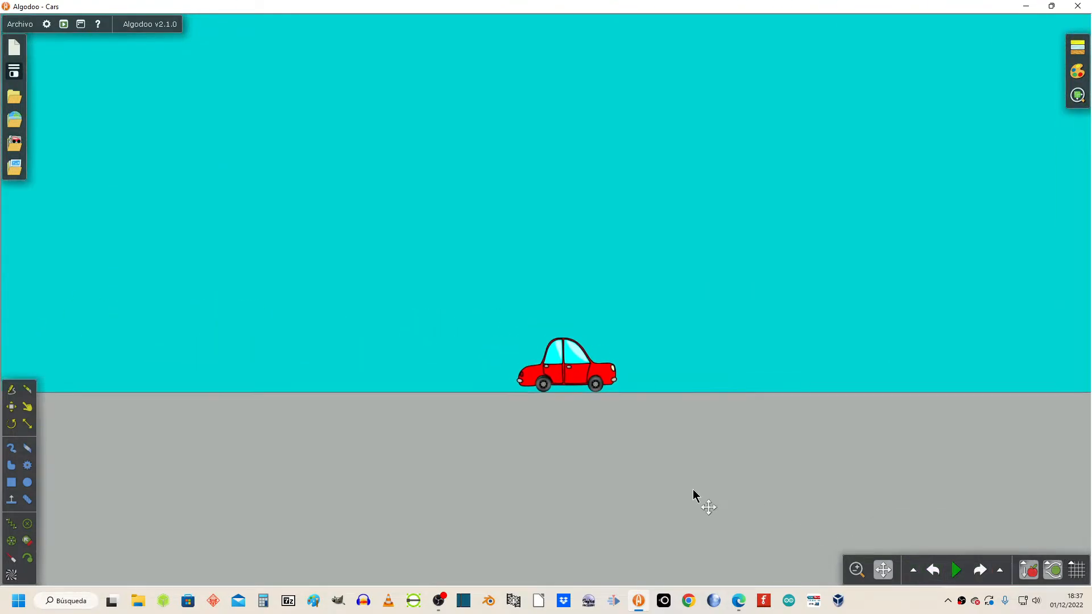
scroll(845, 500, "down", 3)
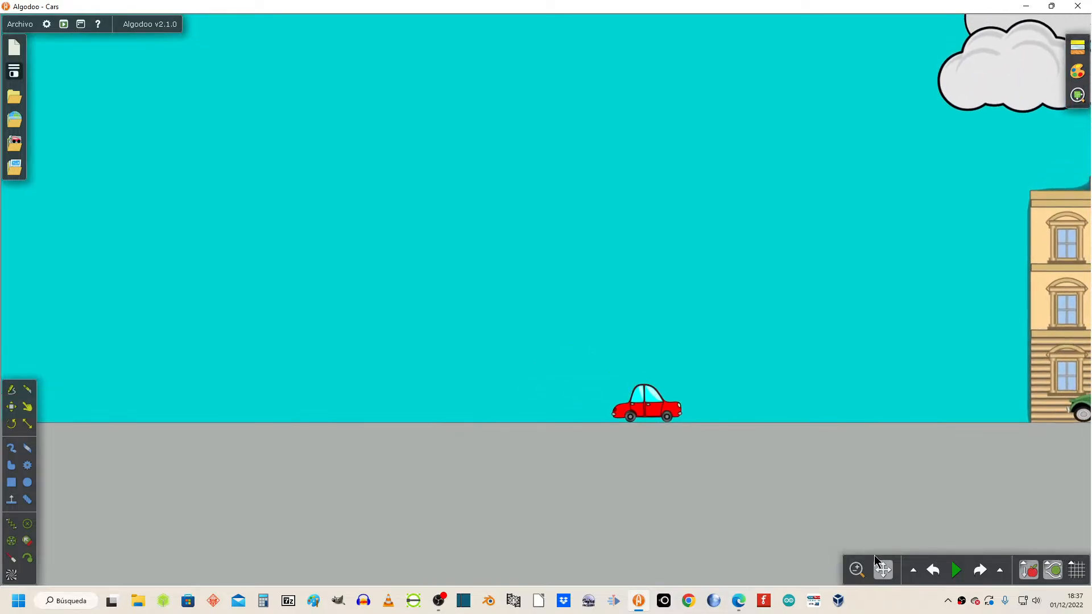
key("p")
left_click(883, 569)
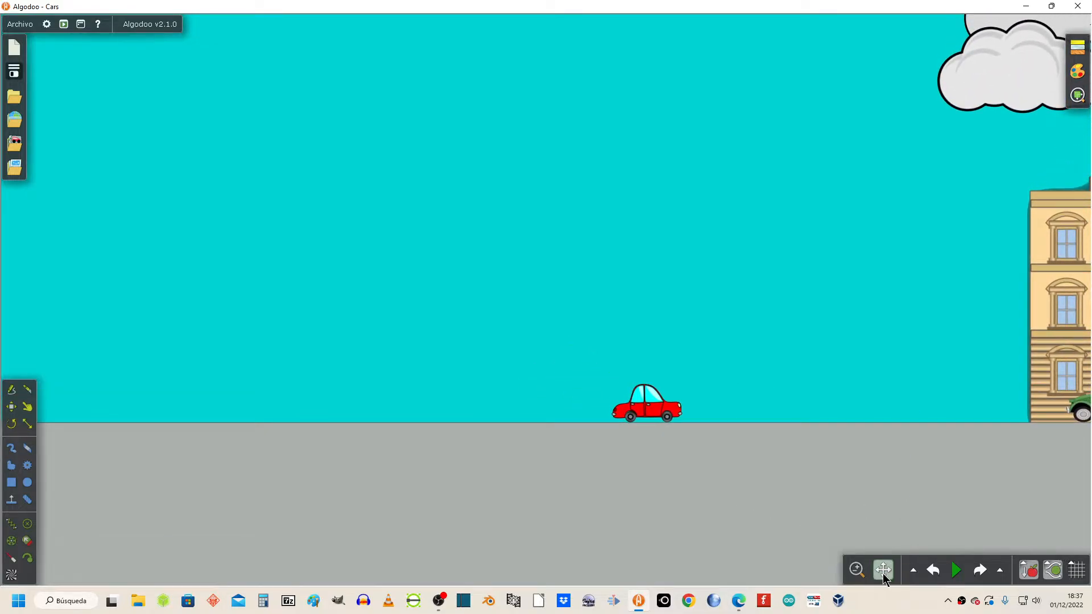
left_click_drag(960, 340, 519, 356)
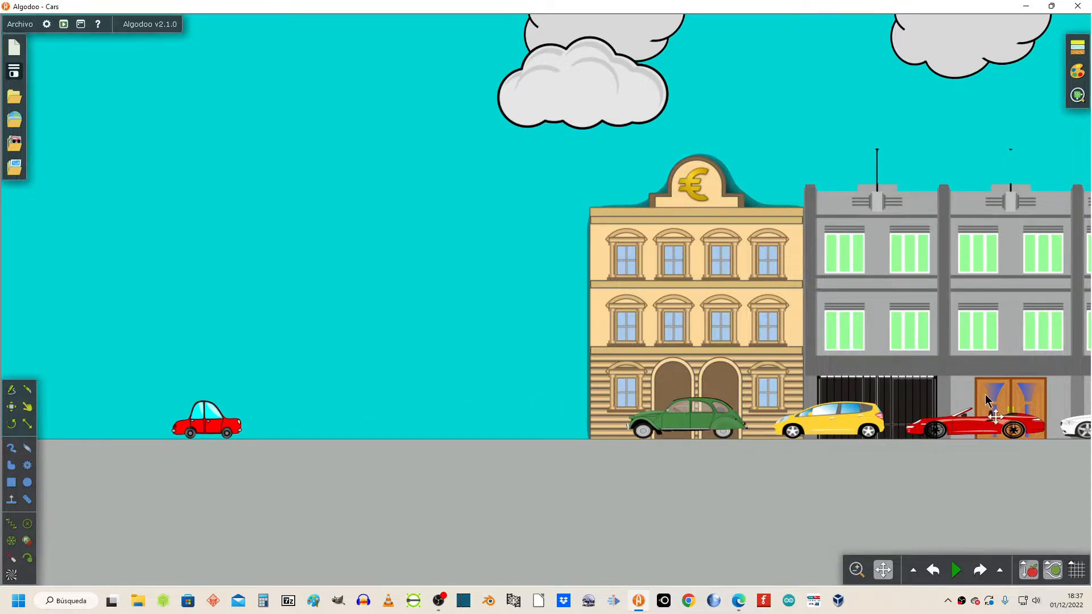
right_click(293, 214)
mouse_move(338, 294)
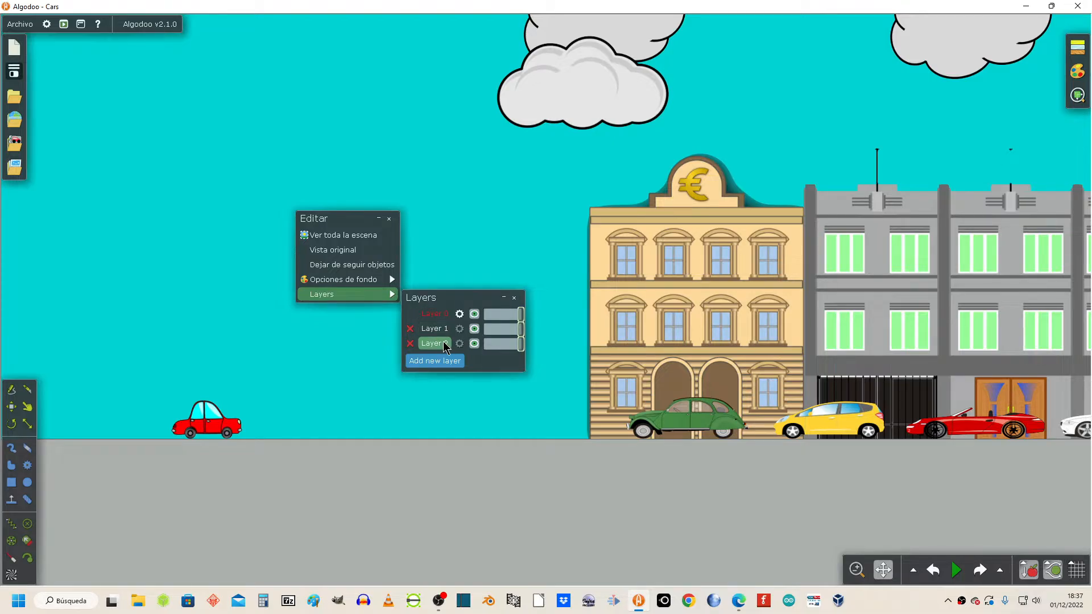
left_click(475, 316)
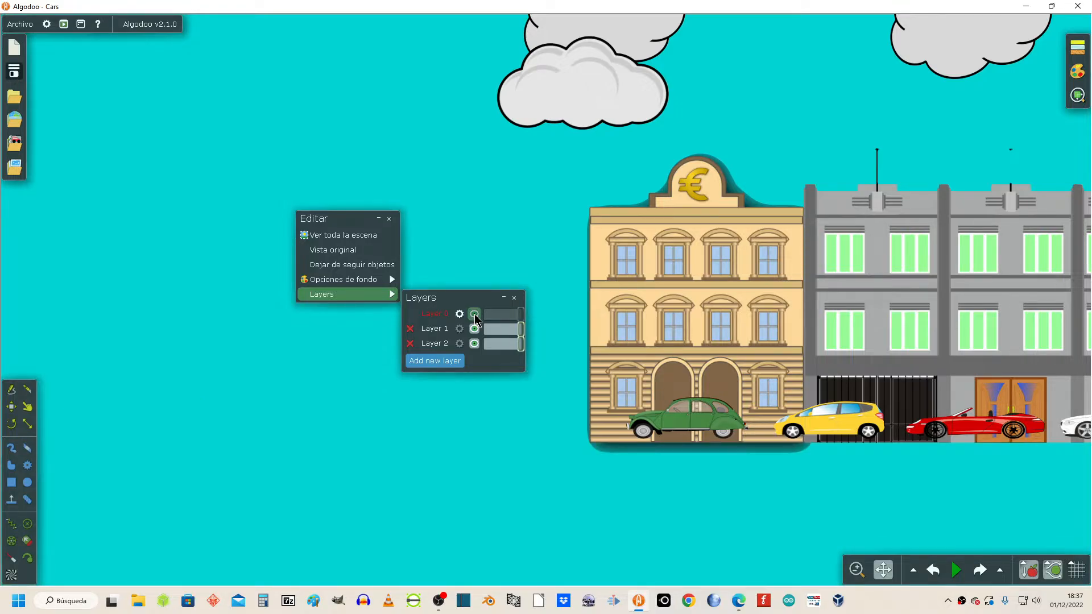
left_click(475, 317)
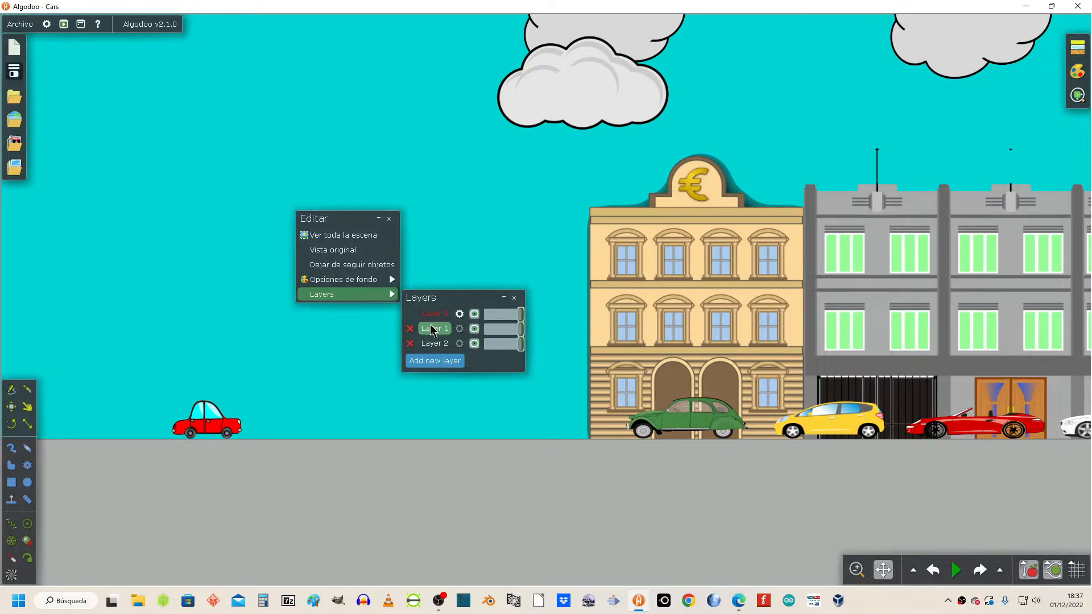
Check what Layer 1 and Layer 2 contain by hiding and reshowing each one, and close the layer list
left_click(474, 330)
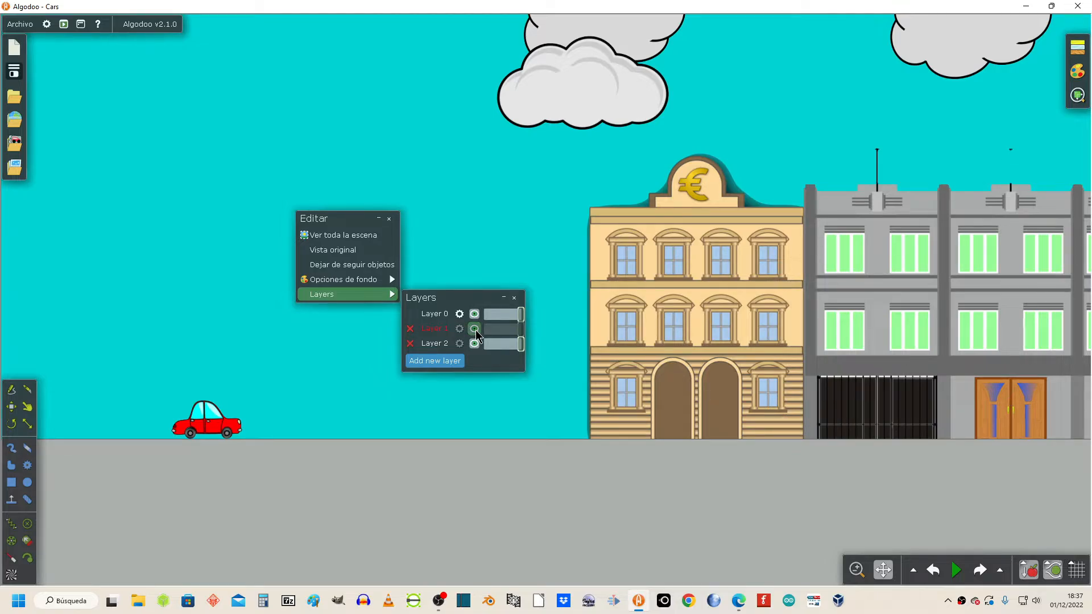
left_click(475, 331)
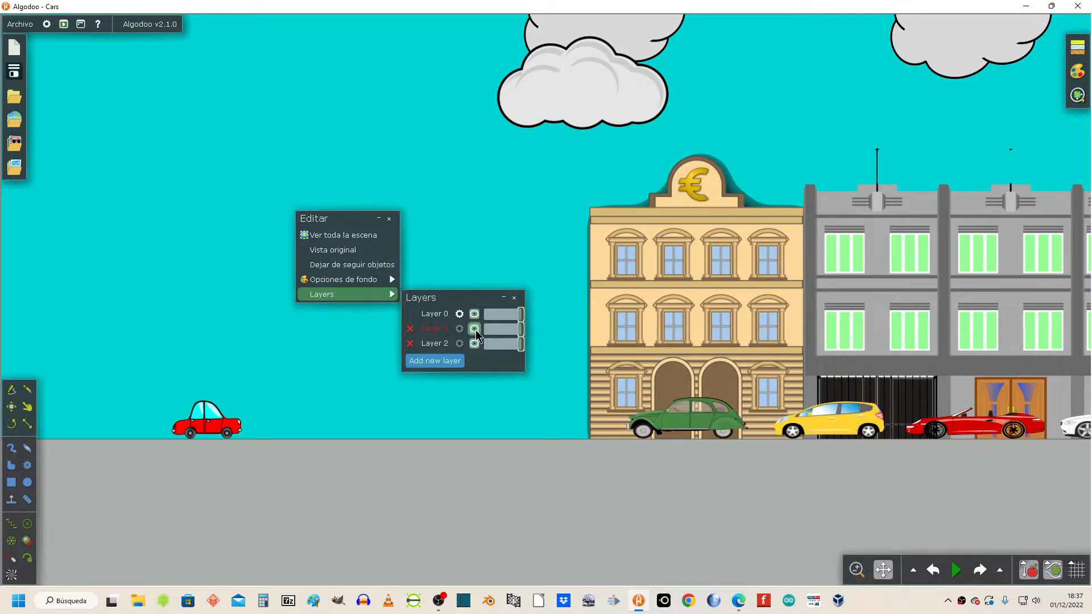
left_click(435, 343)
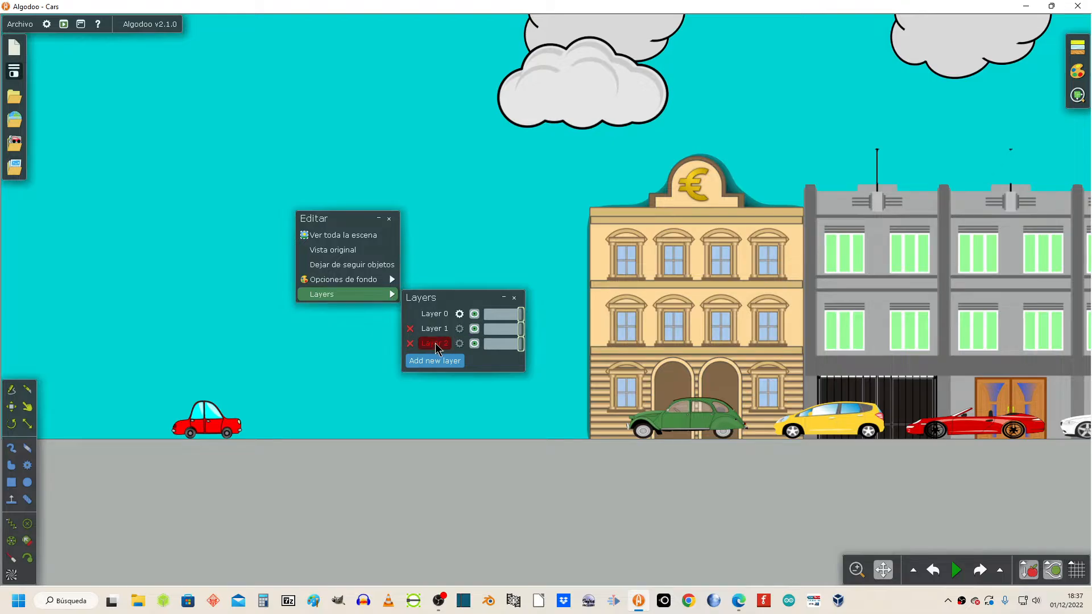
left_click(474, 344)
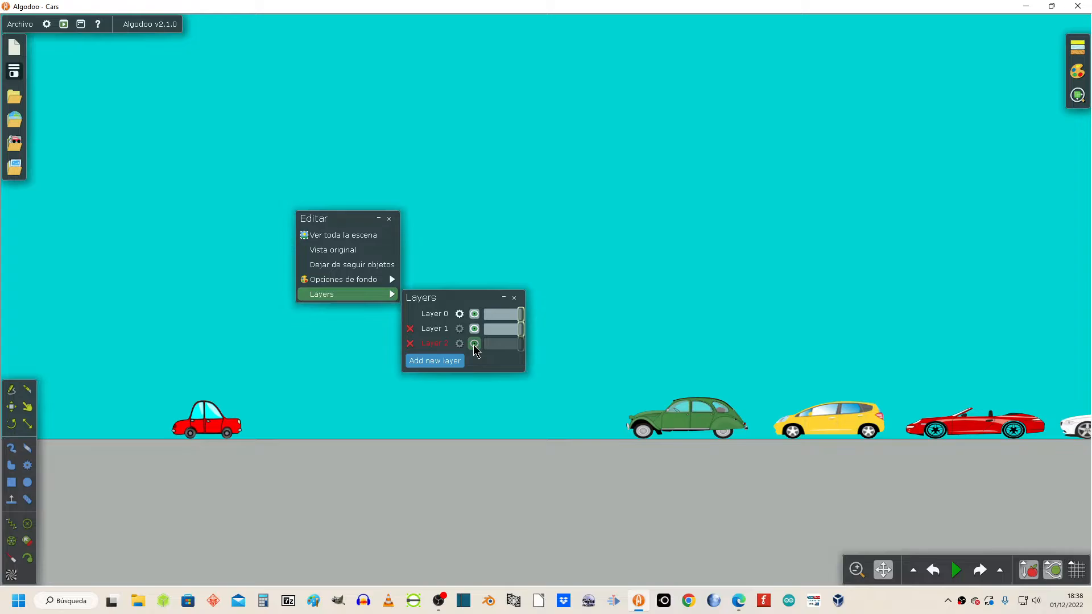
left_click(474, 344)
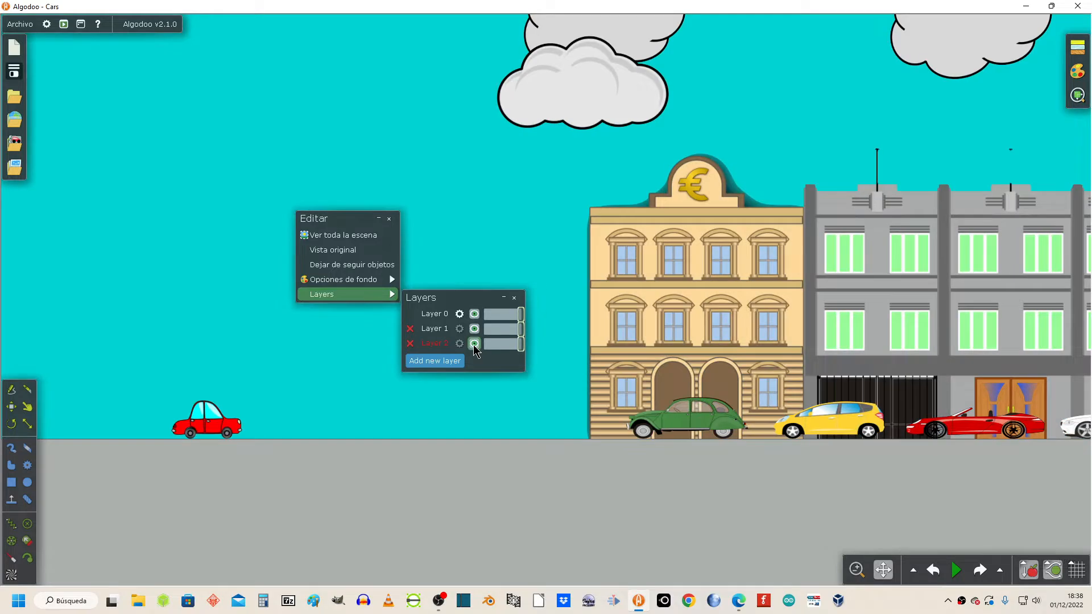
left_click(480, 251)
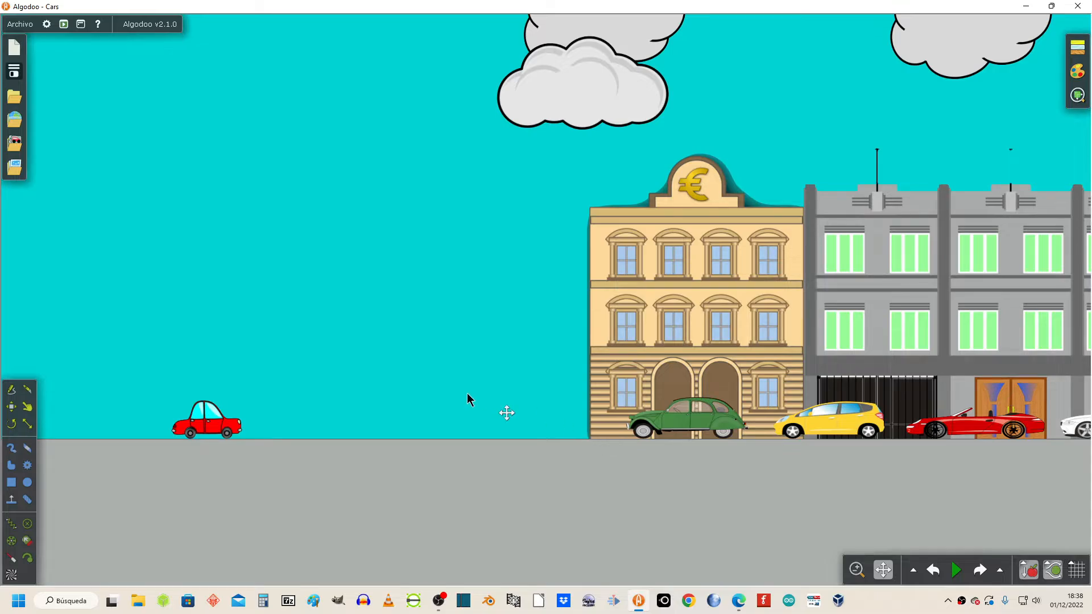
Examine the red car up close, review the scene's layer list again and close it
scroll(162, 453, "up", 3)
scroll(164, 448, "up", 5)
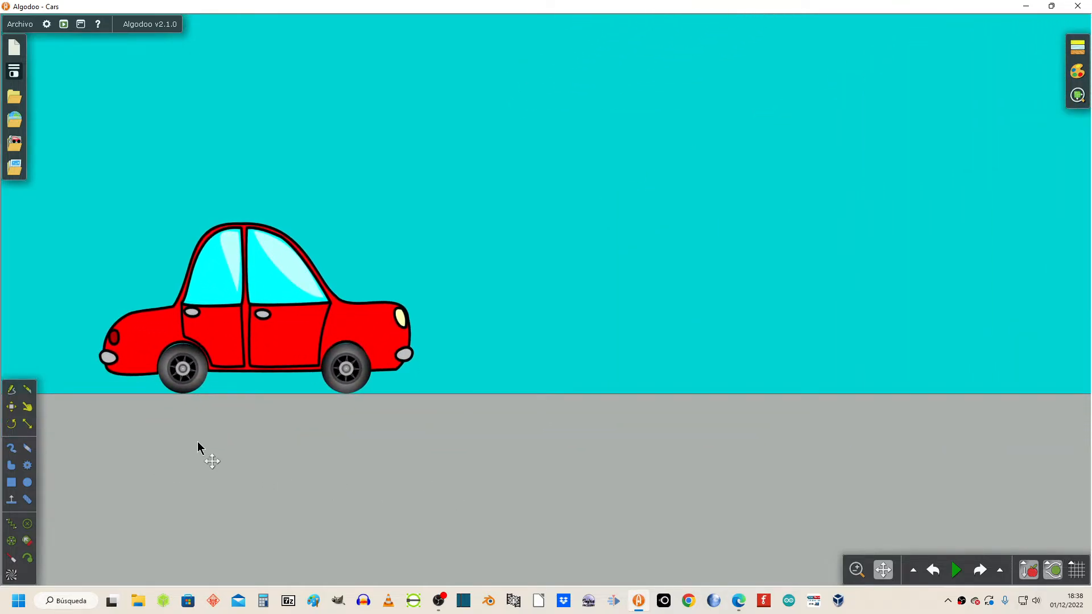
scroll(153, 445, "up", 2)
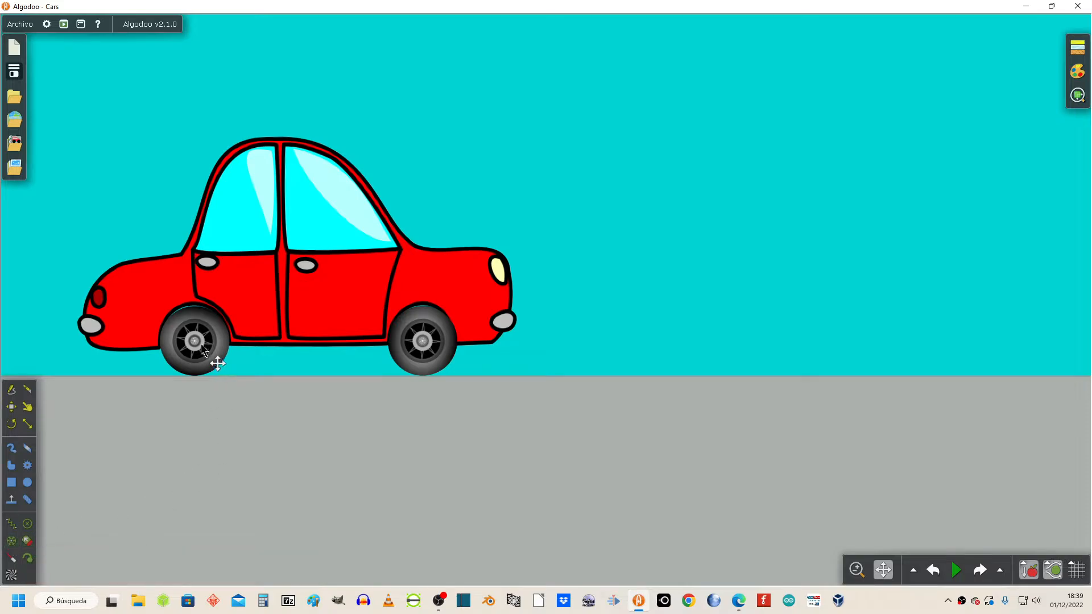
right_click(183, 353)
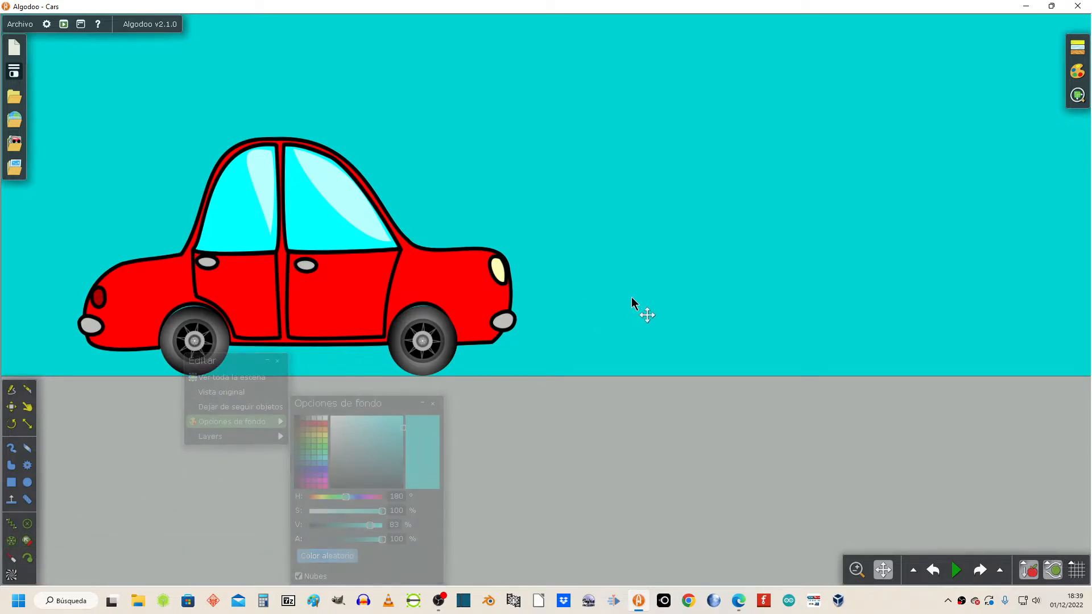
right_click(674, 209)
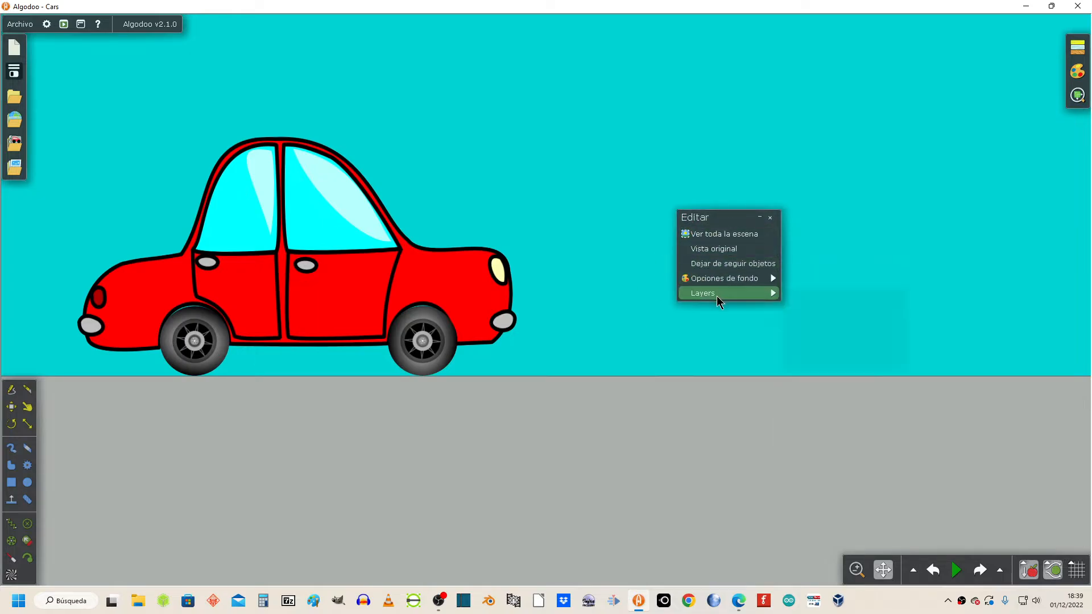
mouse_move(718, 301)
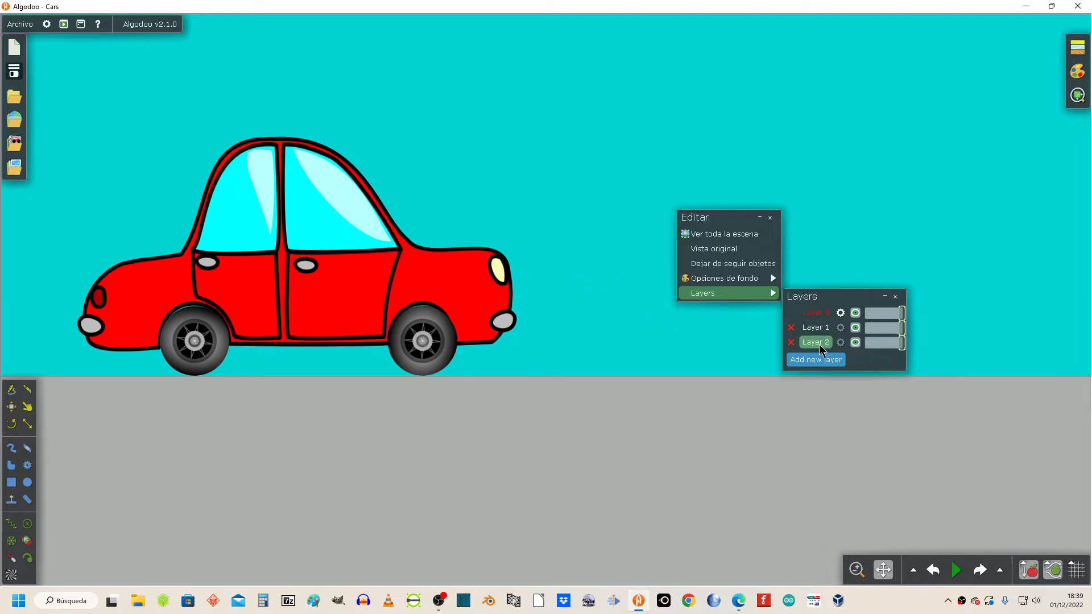
left_click(564, 263)
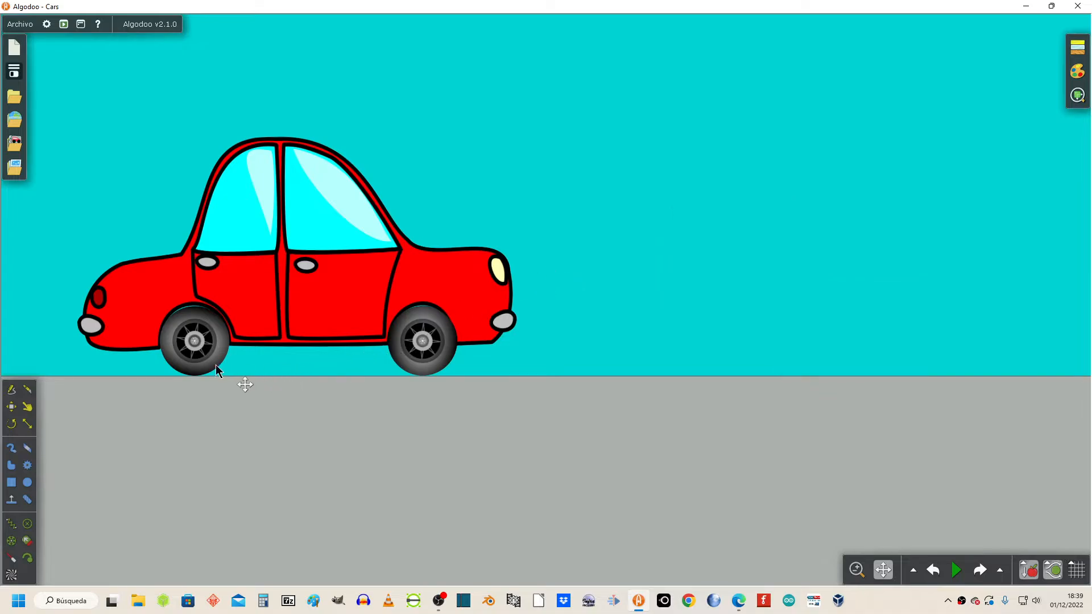
Check the Añadir eje central option among the available actions of the red car's rear and front wheels, without applying it
left_click(189, 363)
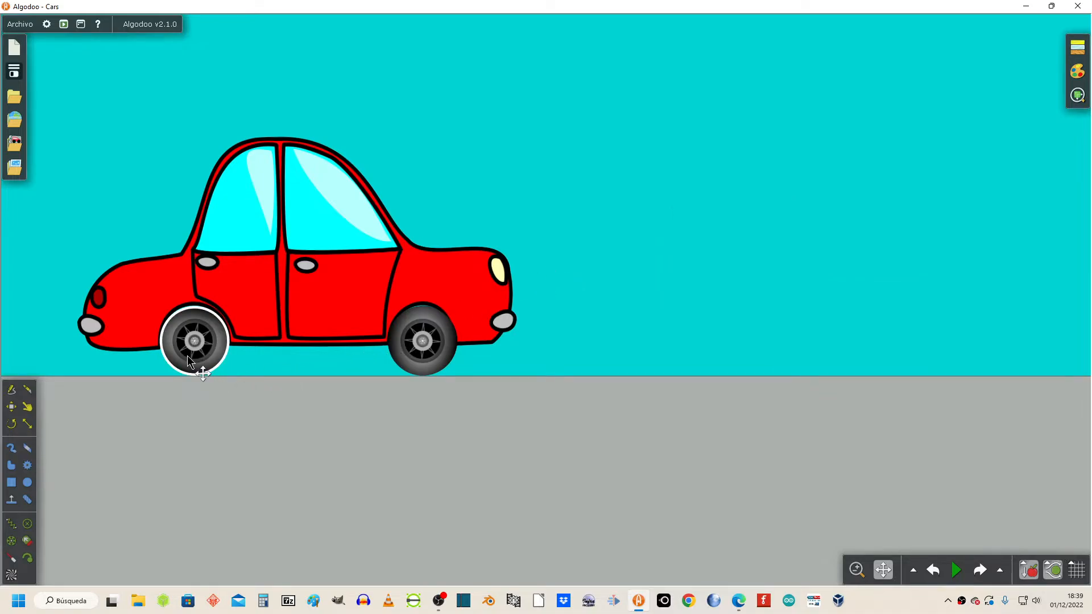
right_click(188, 363)
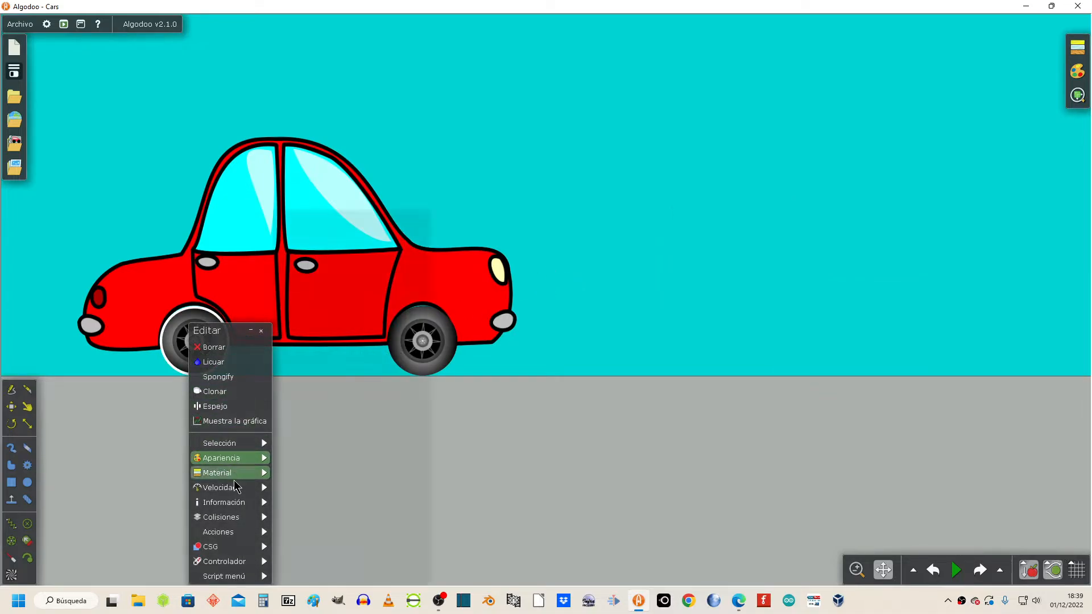
mouse_move(246, 539)
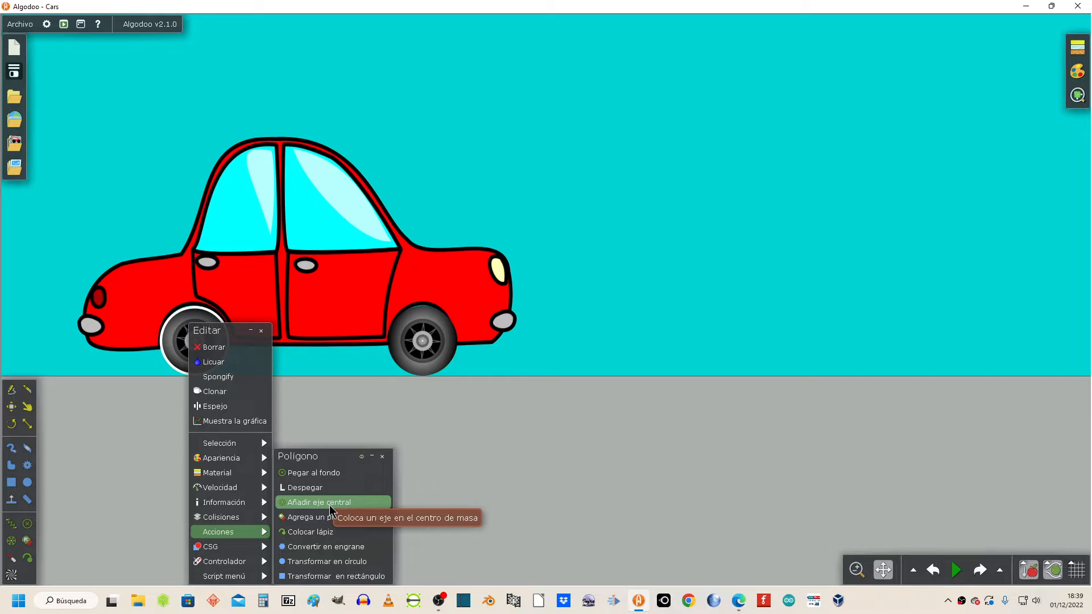
left_click(417, 434)
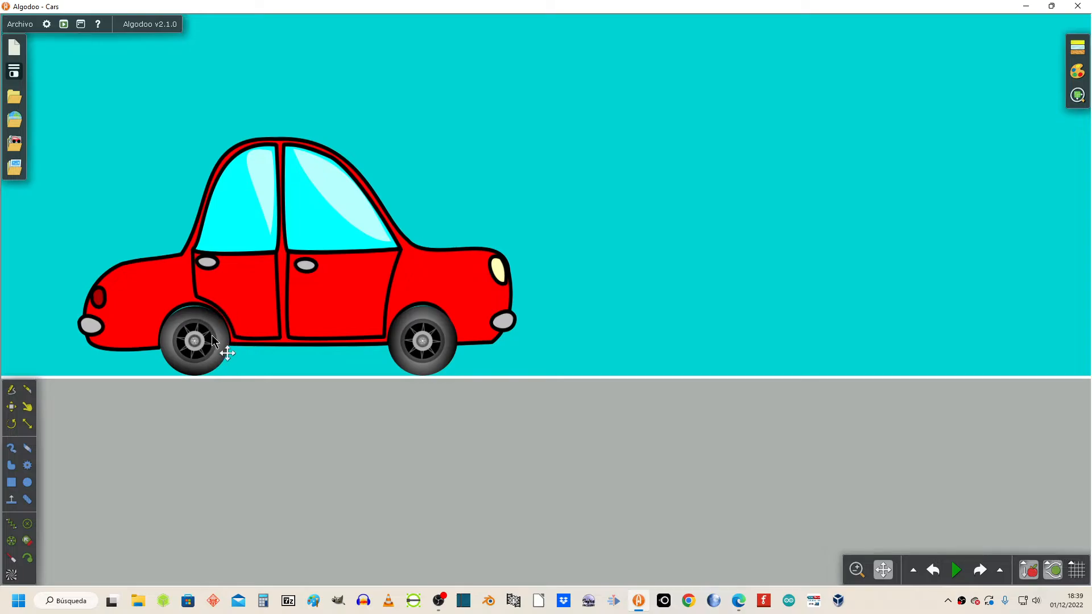
right_click(434, 359)
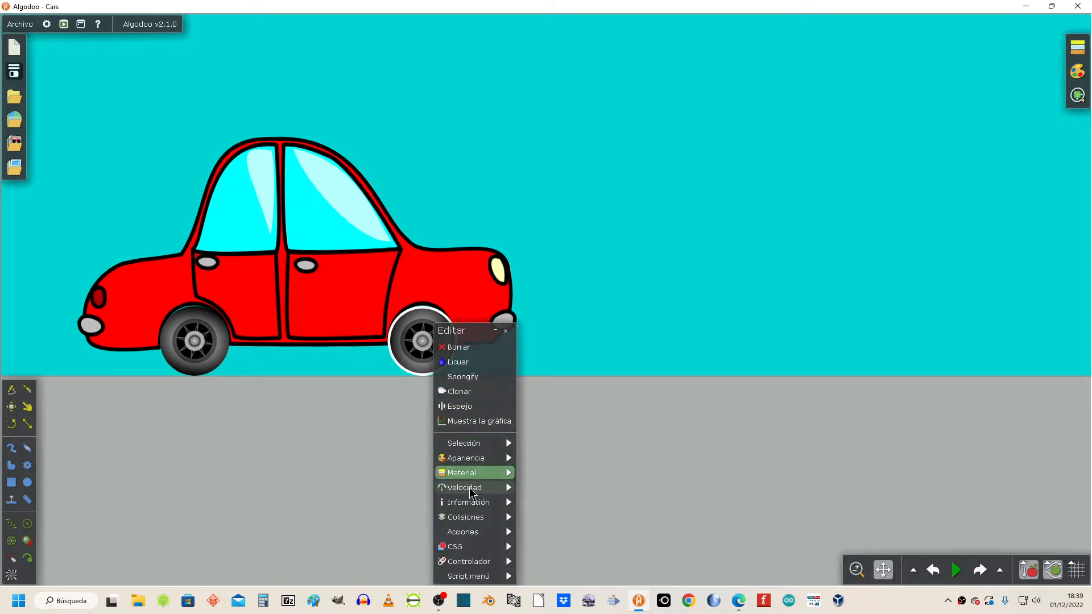
mouse_move(476, 538)
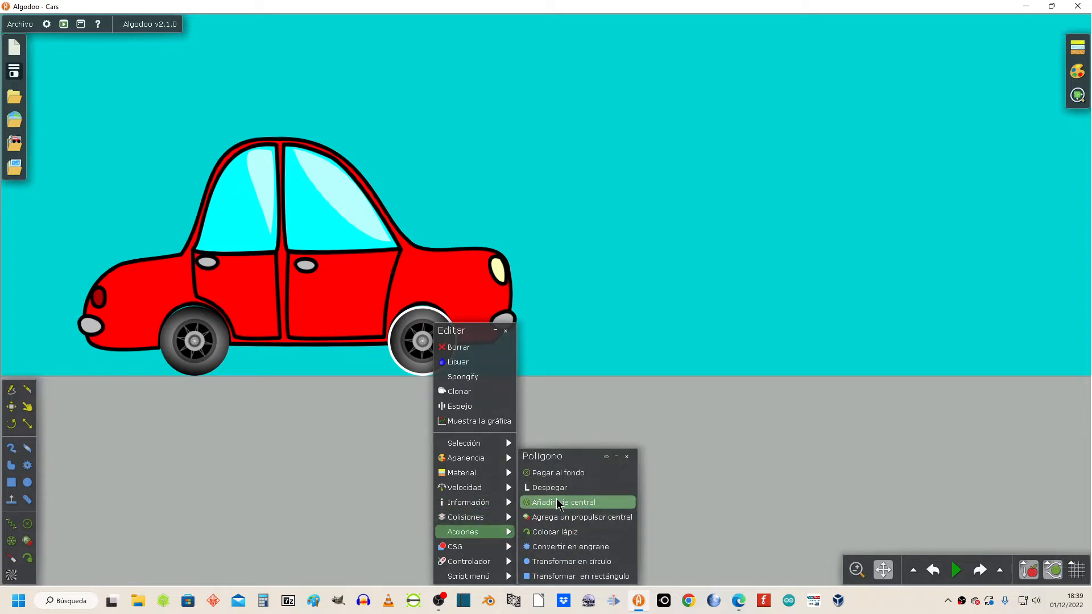
left_click(623, 303)
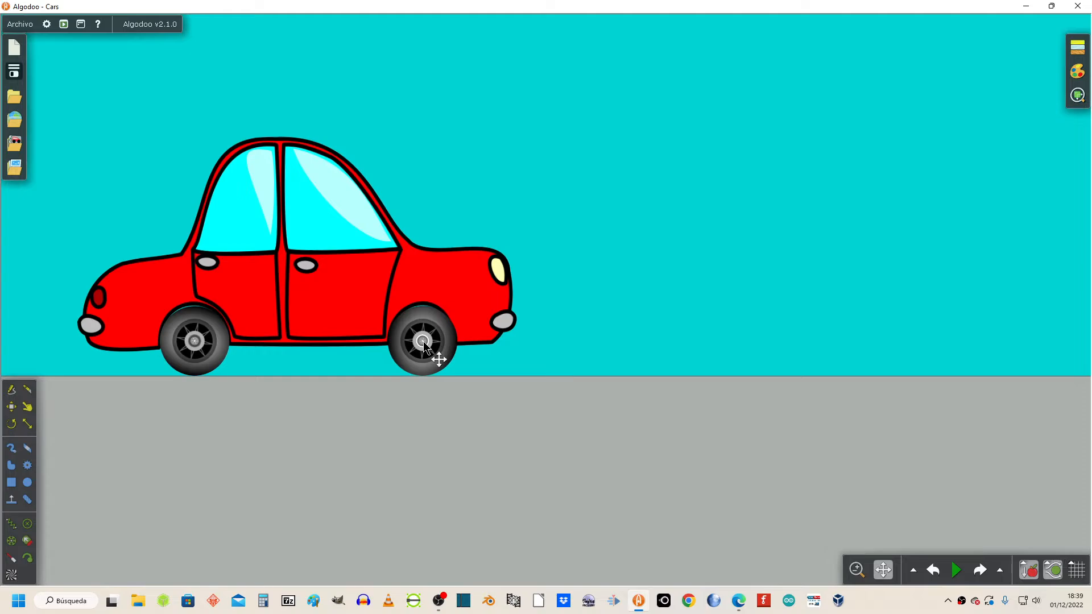
Examine the axle settings of the red car's front wheel, including motor, speed, torque and control keys, and close them
scroll(423, 341, "up", 5)
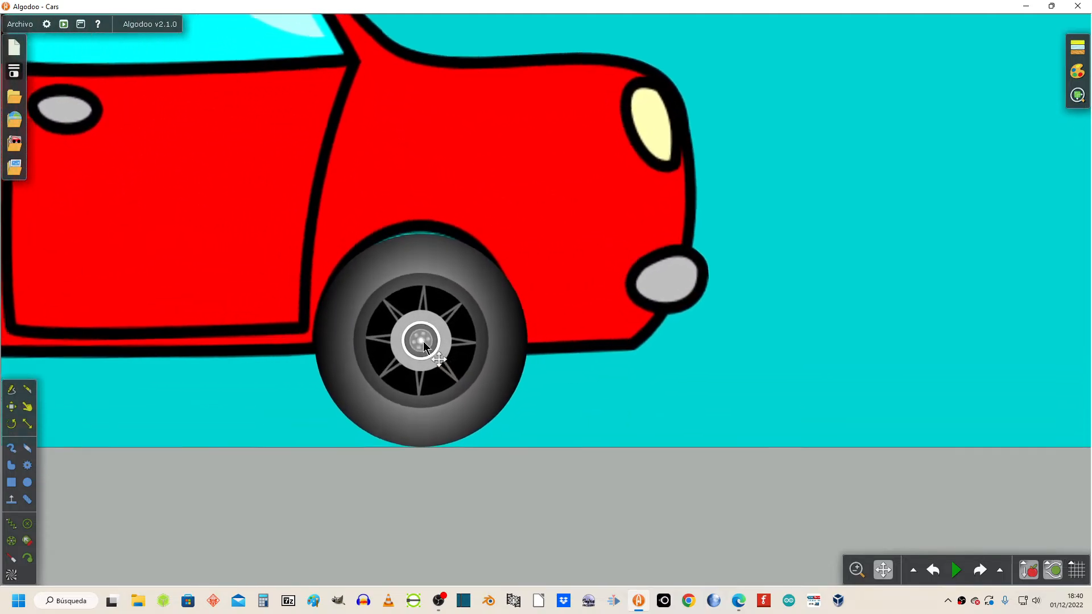
scroll(423, 341, "up", 1)
right_click(423, 341)
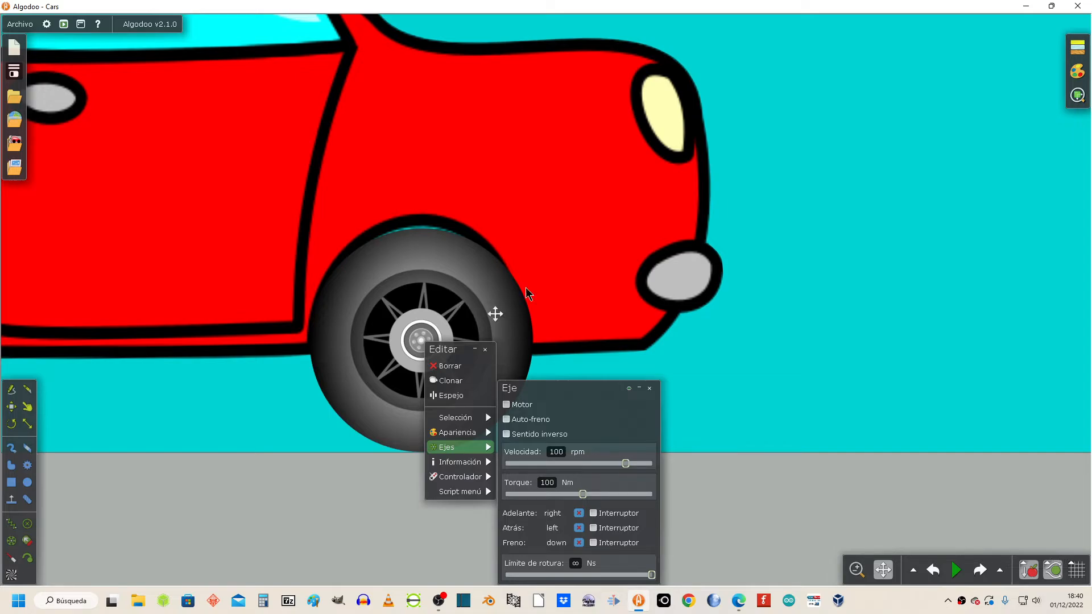
left_click(758, 363)
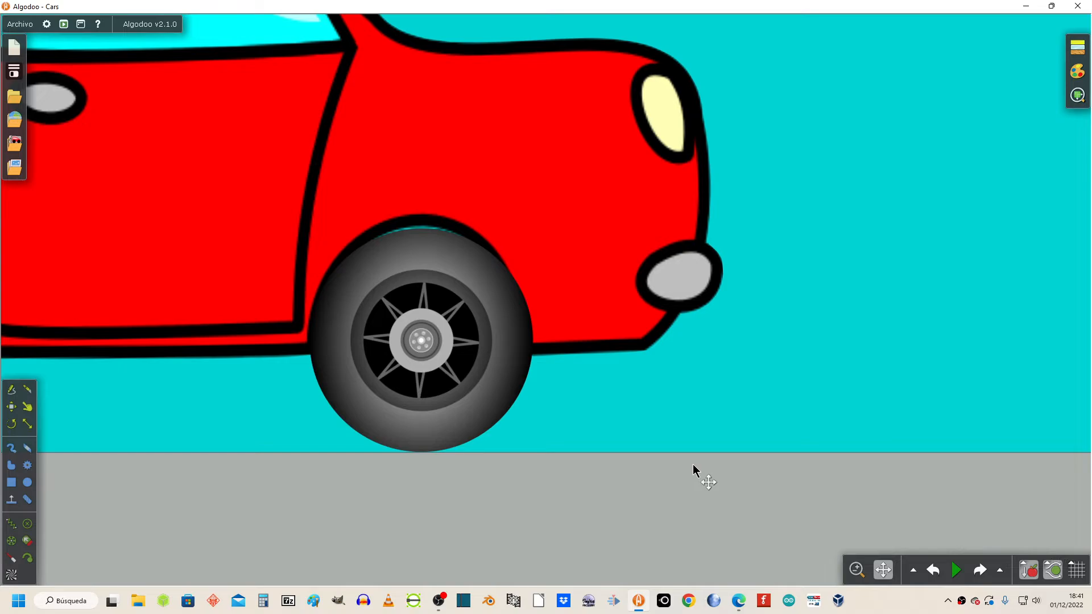
Examine the whole Cars scene, from the red car past the buildings and parked cars, and check the simulation speed control
scroll(540, 421, "down", 3)
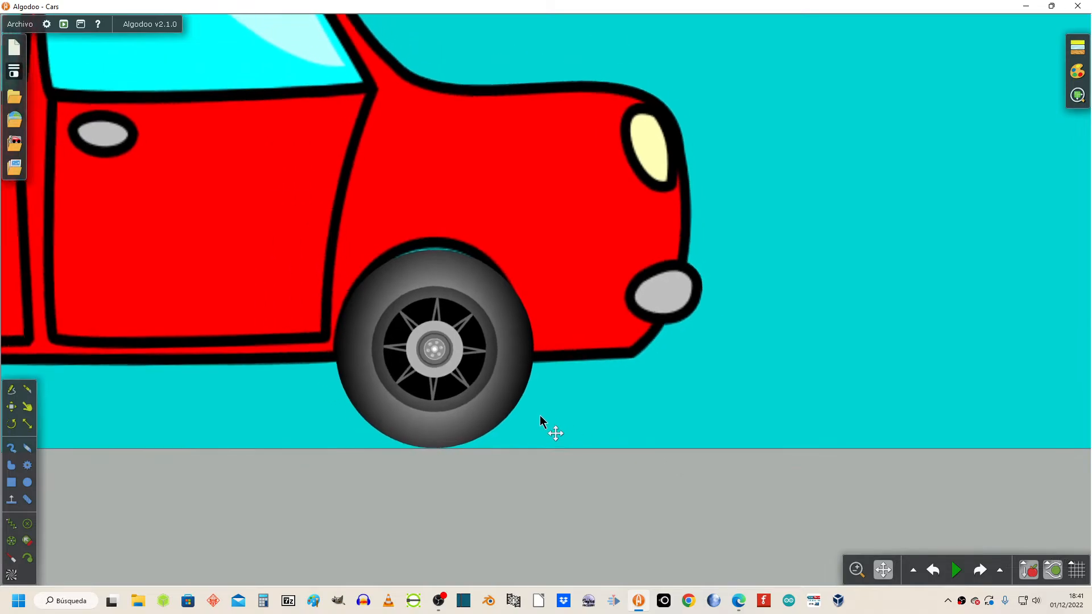
scroll(540, 421, "down", 5)
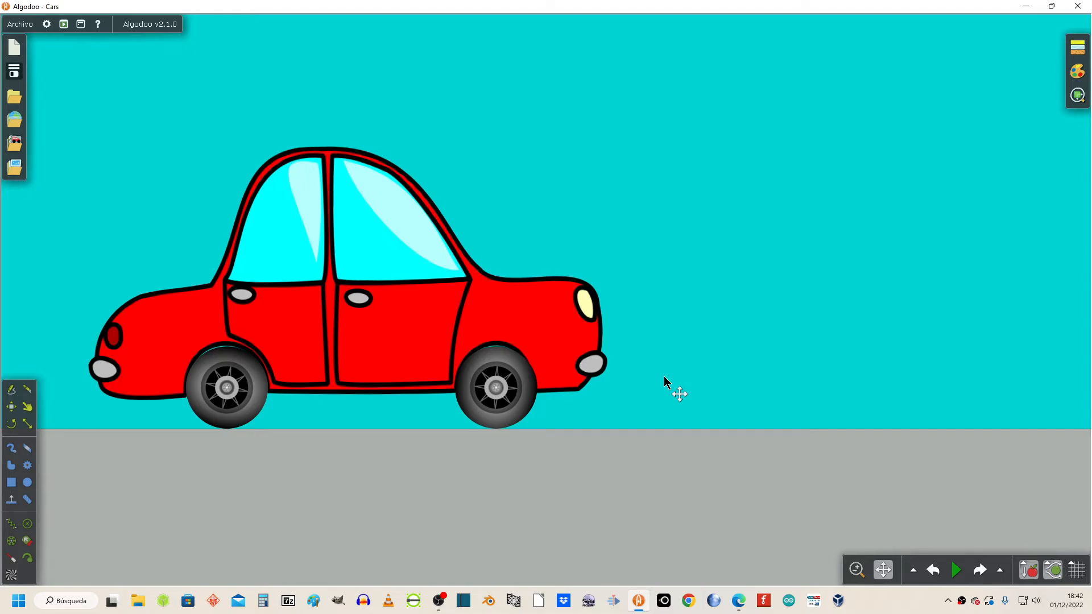
scroll(678, 276, "down", 3)
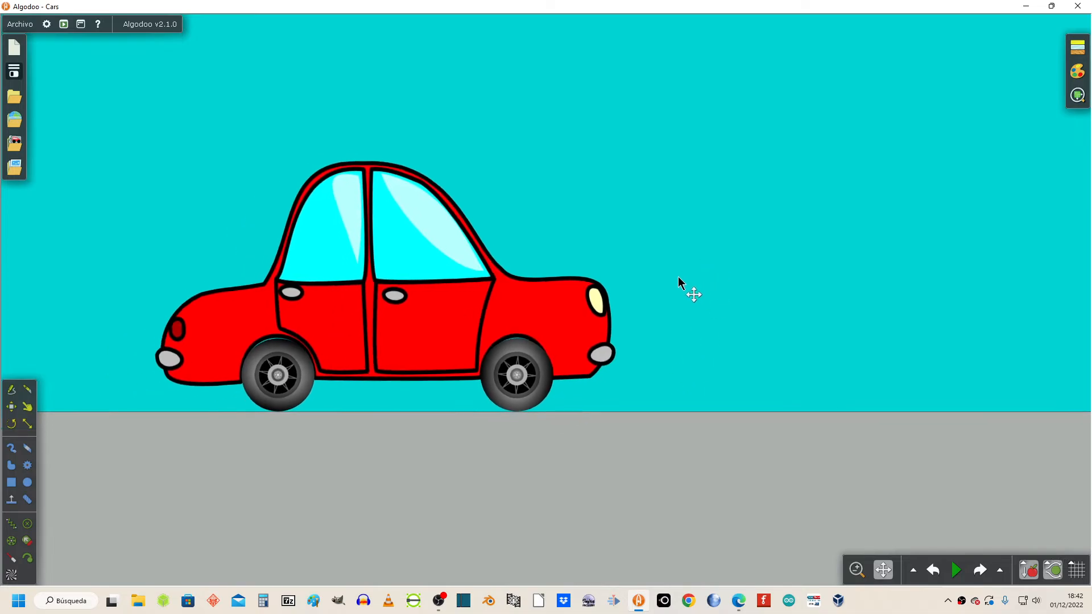
scroll(678, 277, "down", 2)
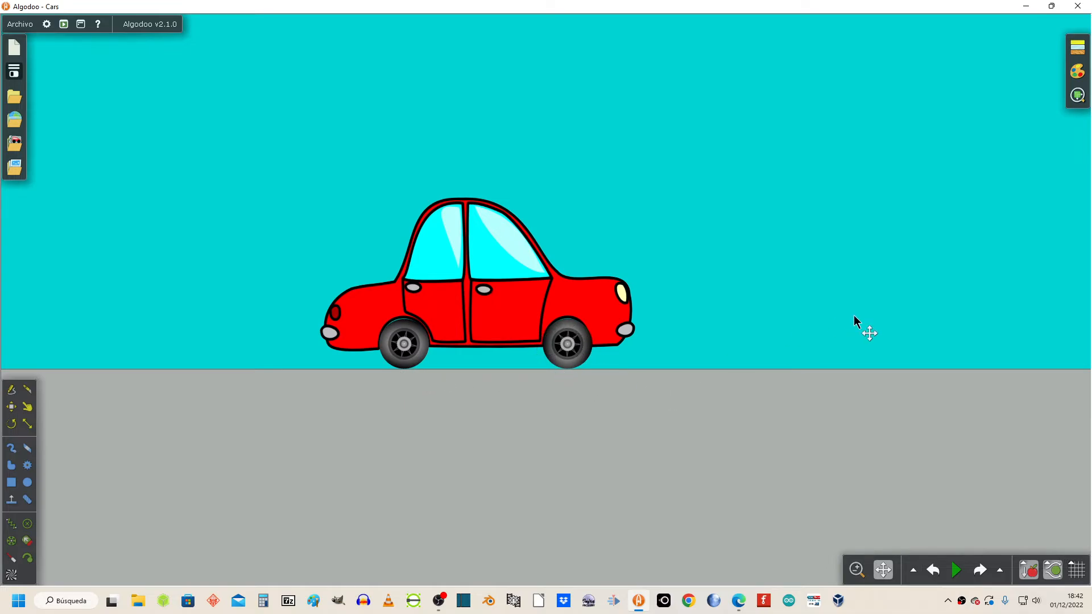
scroll(853, 316, "down", 2)
key("p")
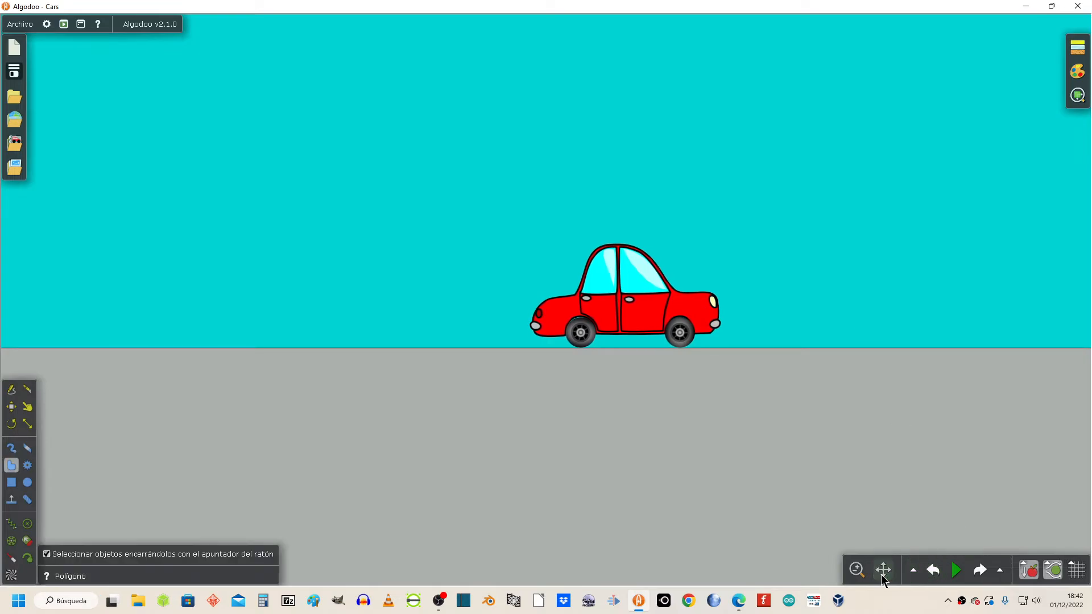
left_click(889, 571)
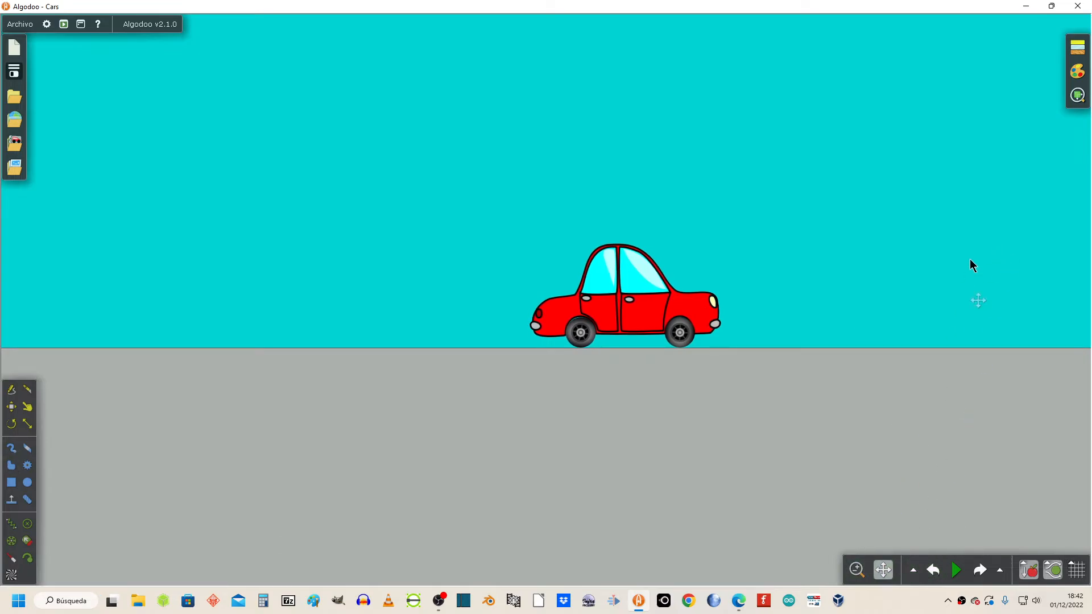
left_click_drag(993, 215, 568, 266)
scroll(819, 263, "down", 3)
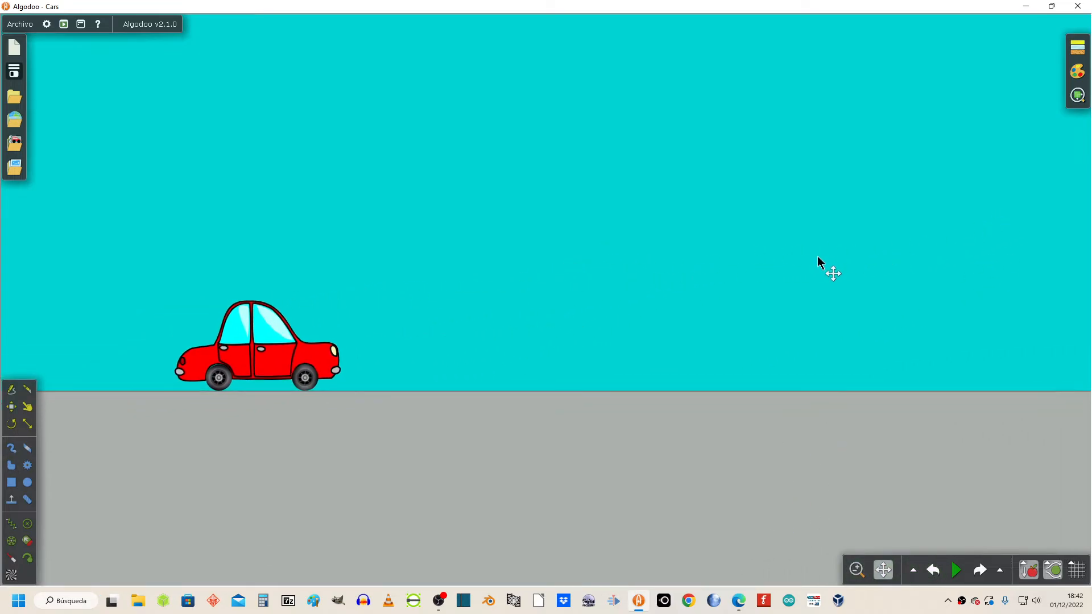
scroll(772, 257, "down", 3)
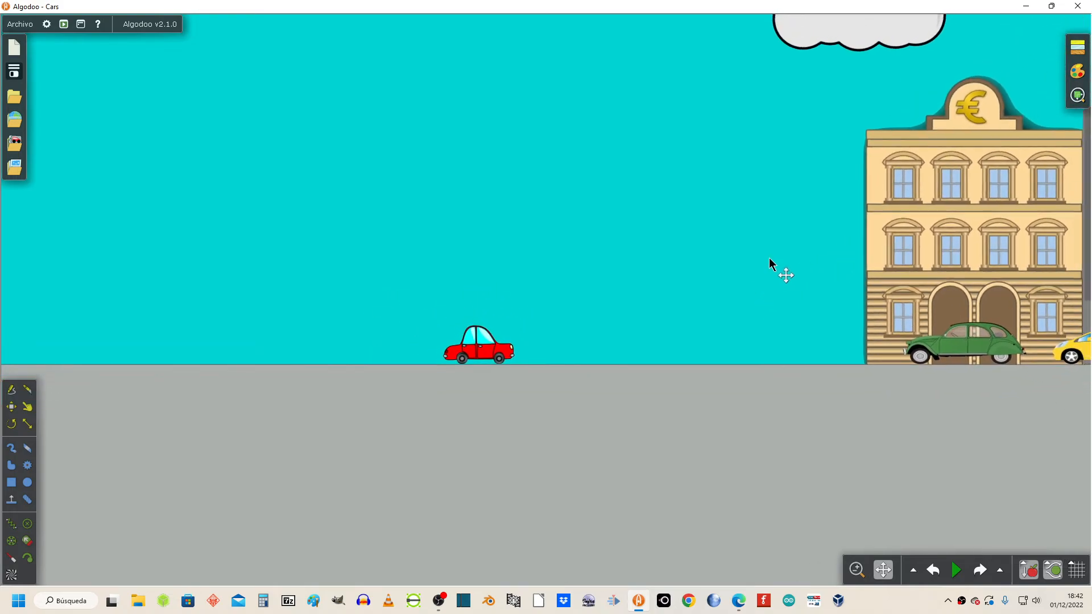
scroll(685, 295, "down", 4)
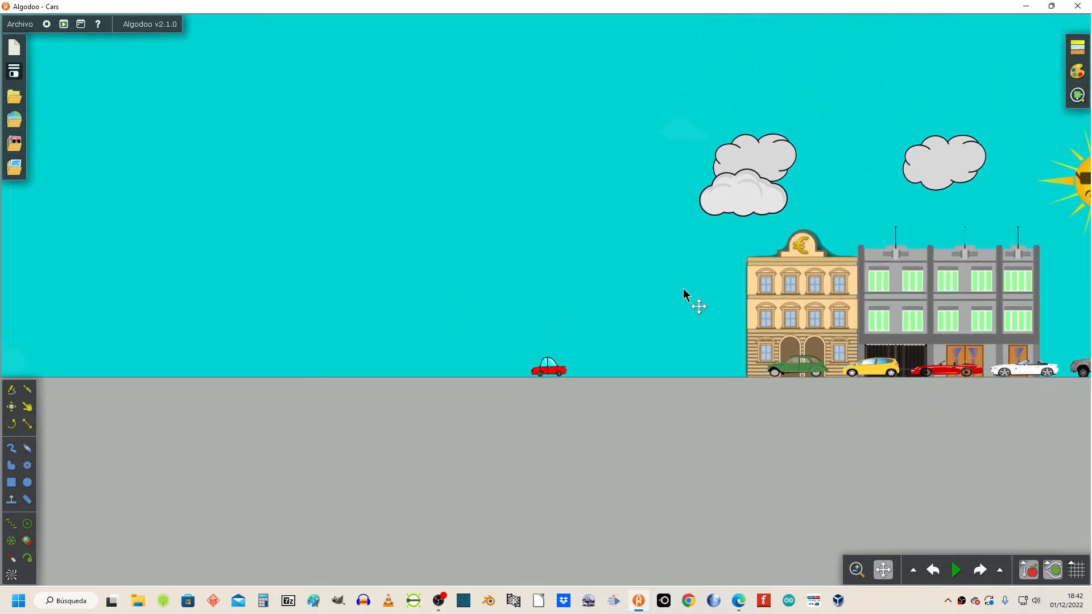
left_click_drag(687, 287, 536, 312)
scroll(497, 297, "down", 5)
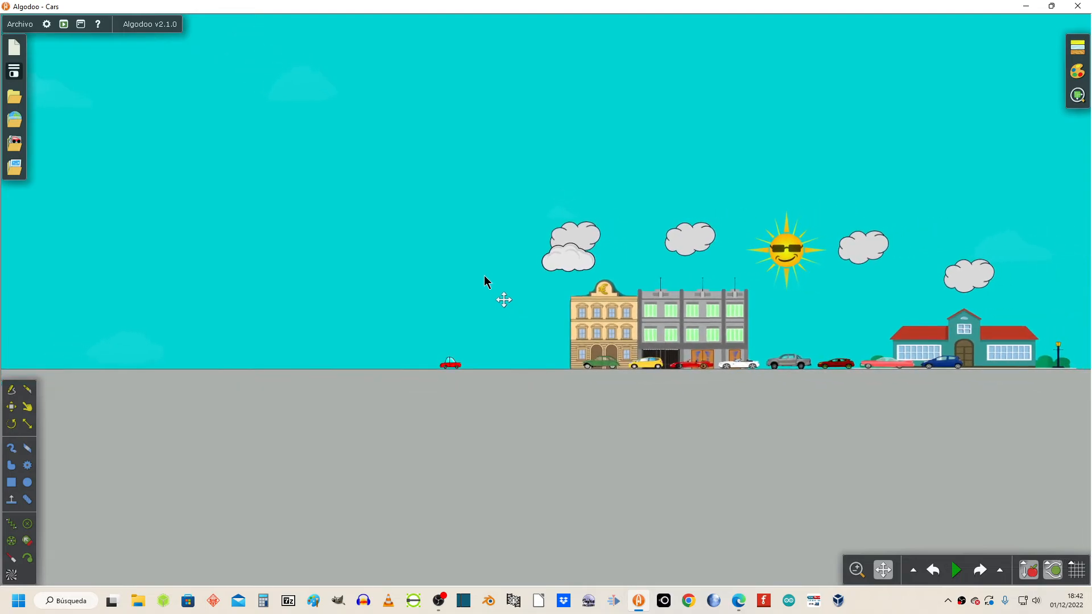
scroll(421, 278, "down", 3)
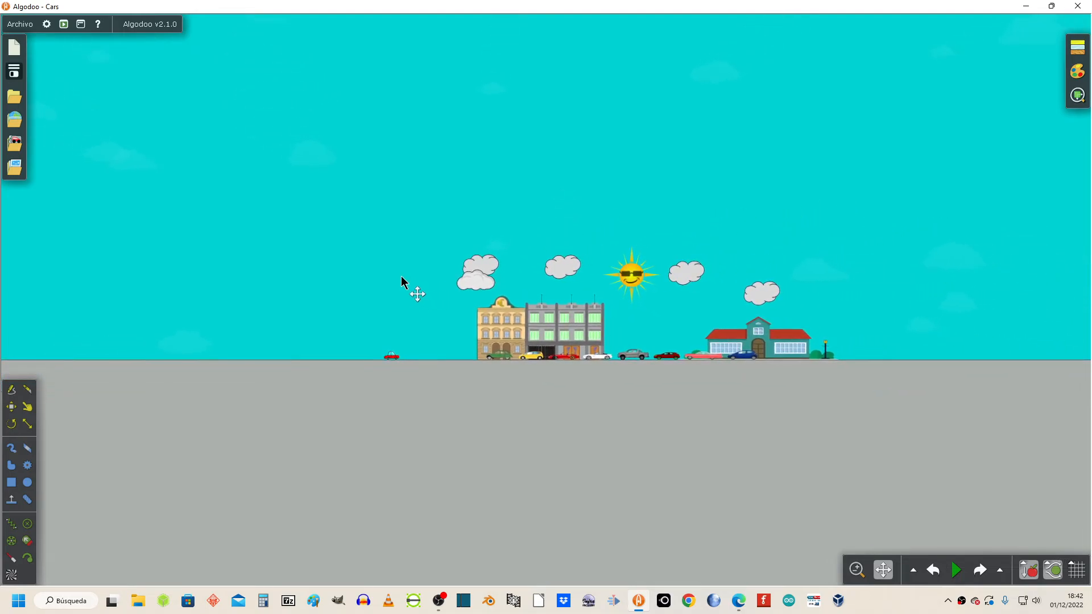
left_click_drag(401, 275, 371, 304)
scroll(371, 305, "up", 1)
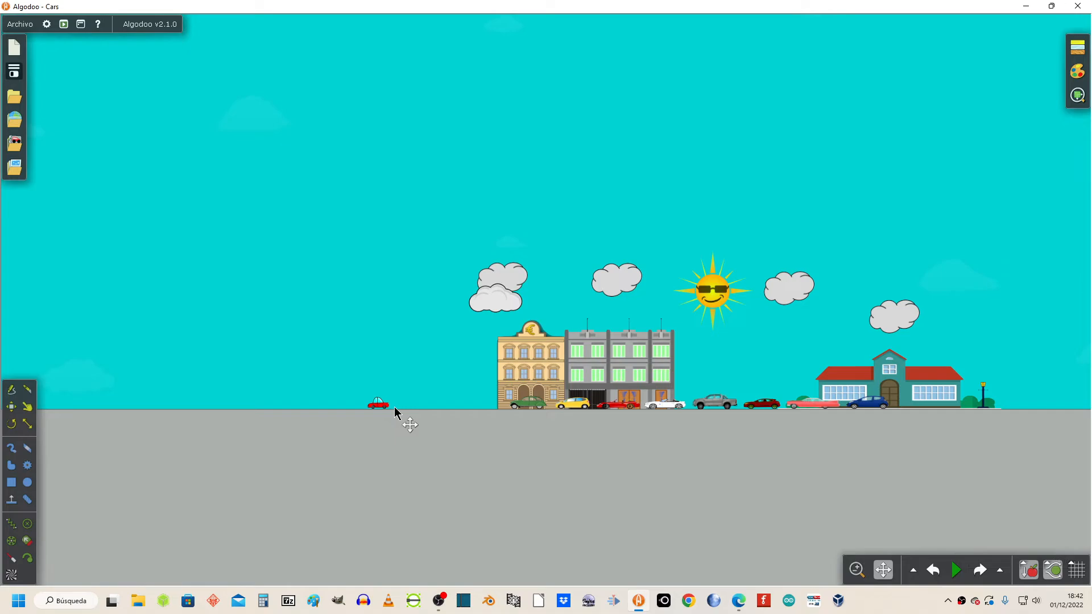
mouse_move(957, 575)
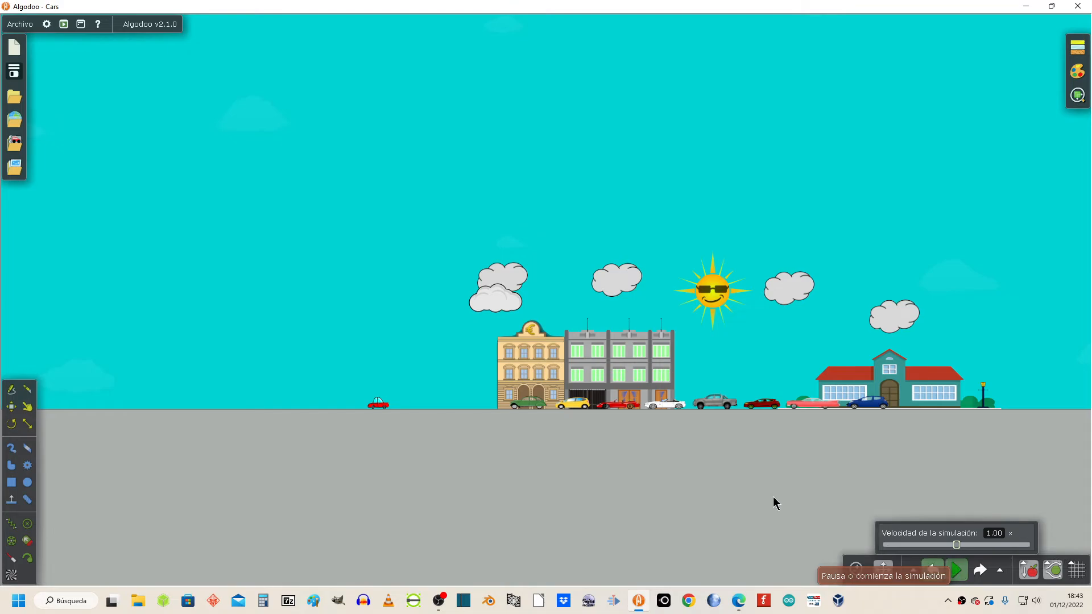
Examine the red car's front wheel and central axle up close
scroll(422, 435, "up", 2)
scroll(357, 446, "up", 5)
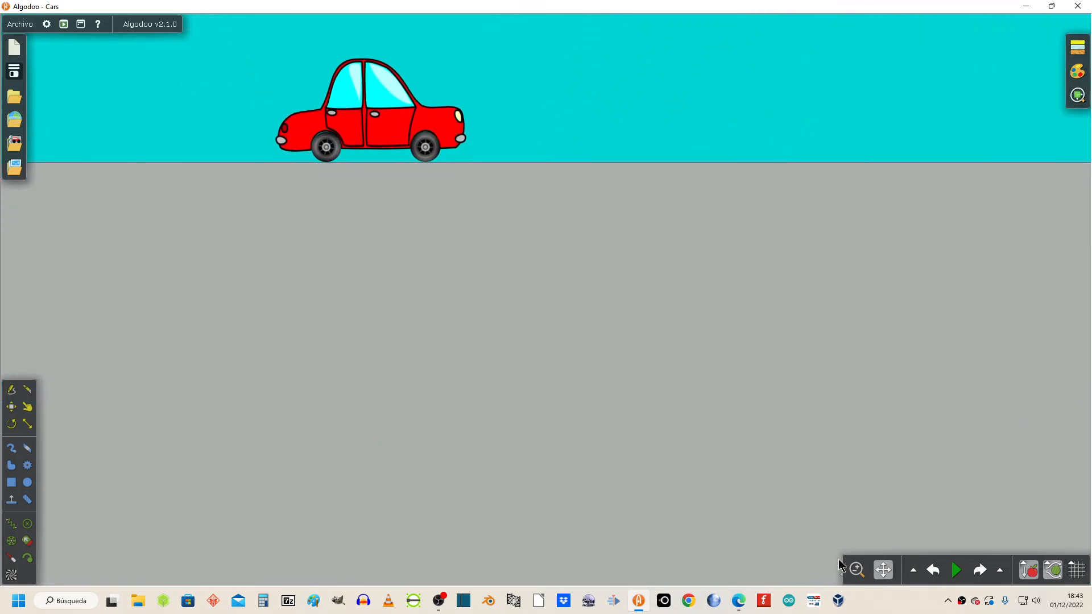
key("p")
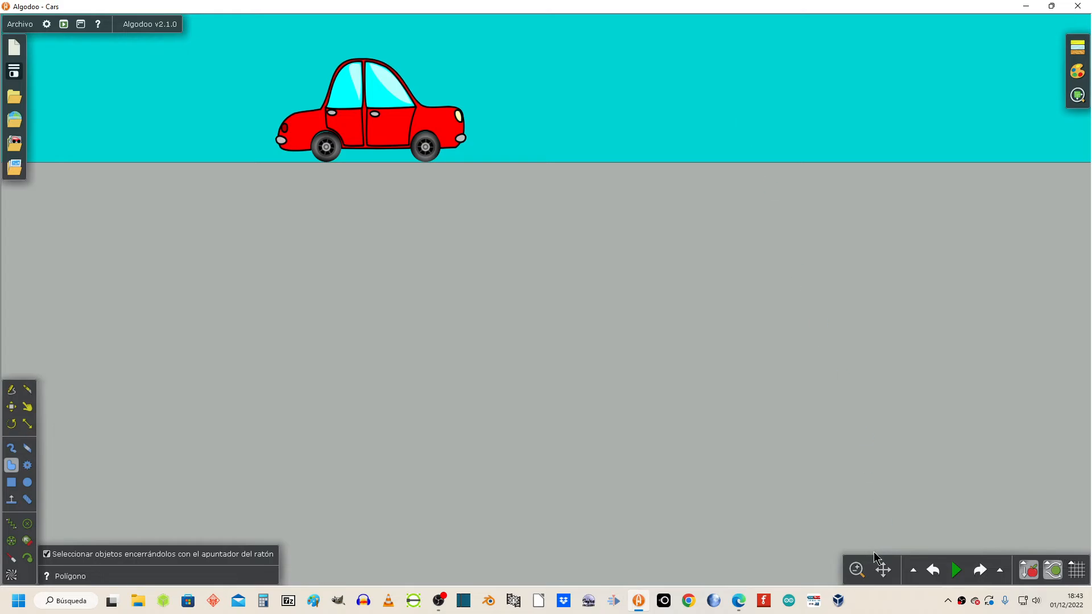
left_click(883, 570)
left_click_drag(714, 99, 728, 367)
left_click_drag(571, 391, 603, 418)
scroll(507, 443, "up", 10)
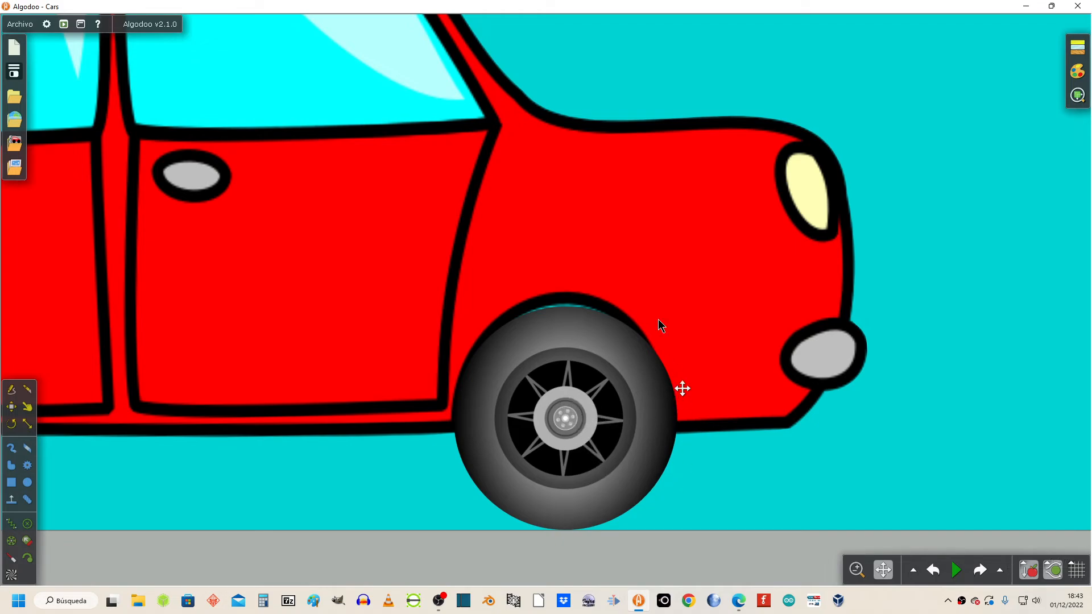
scroll(619, 391, "down", 1)
scroll(619, 391, "down", 5)
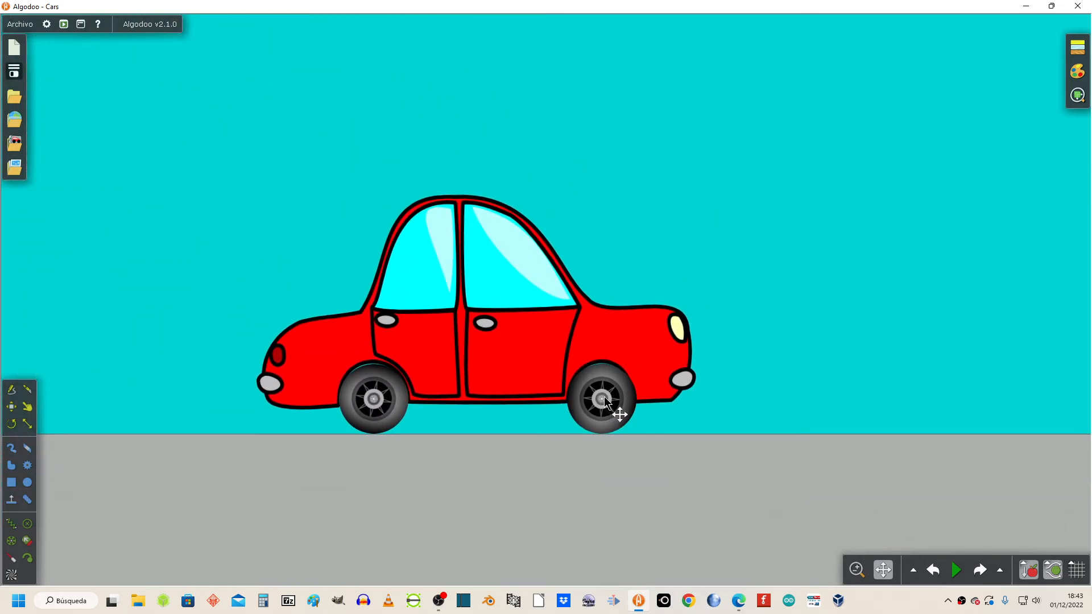
Start the simulation and watch the red car drive along the road towards the first building and the green car
scroll(726, 365, "down", 1)
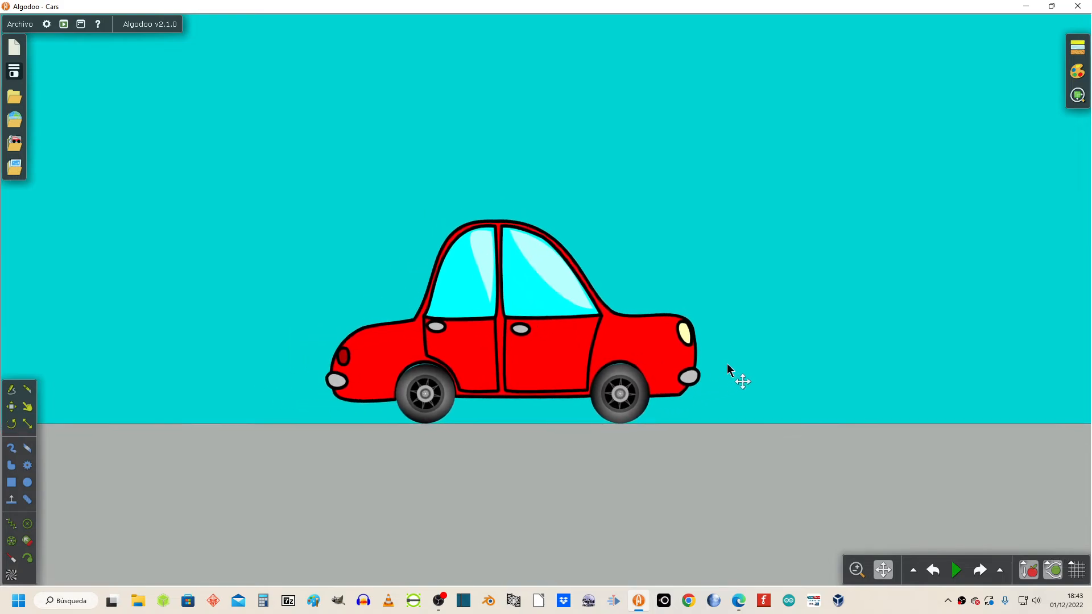
scroll(727, 365, "down", 3)
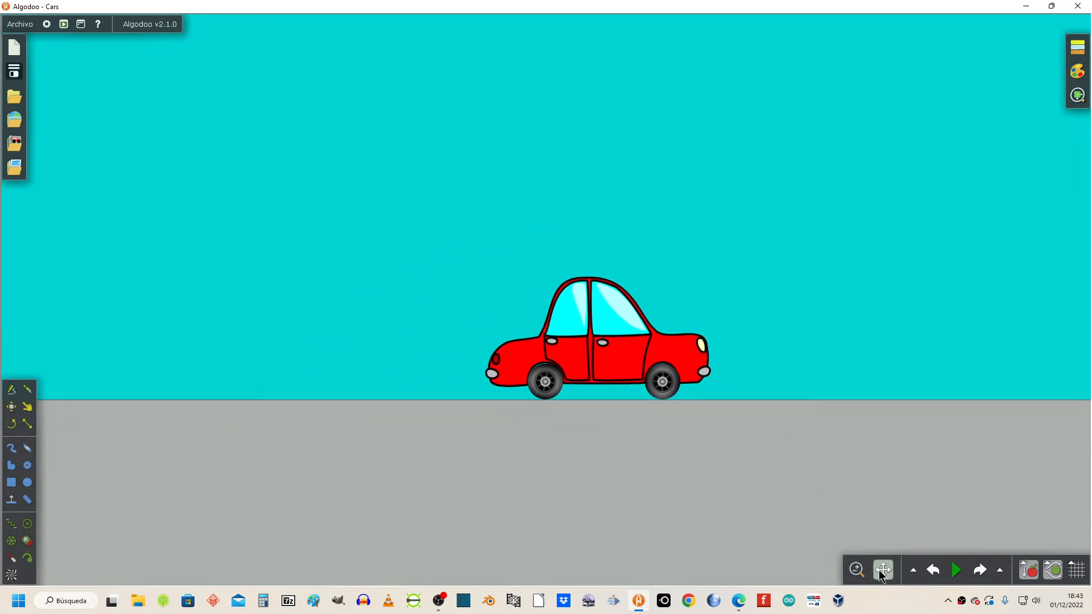
key("p")
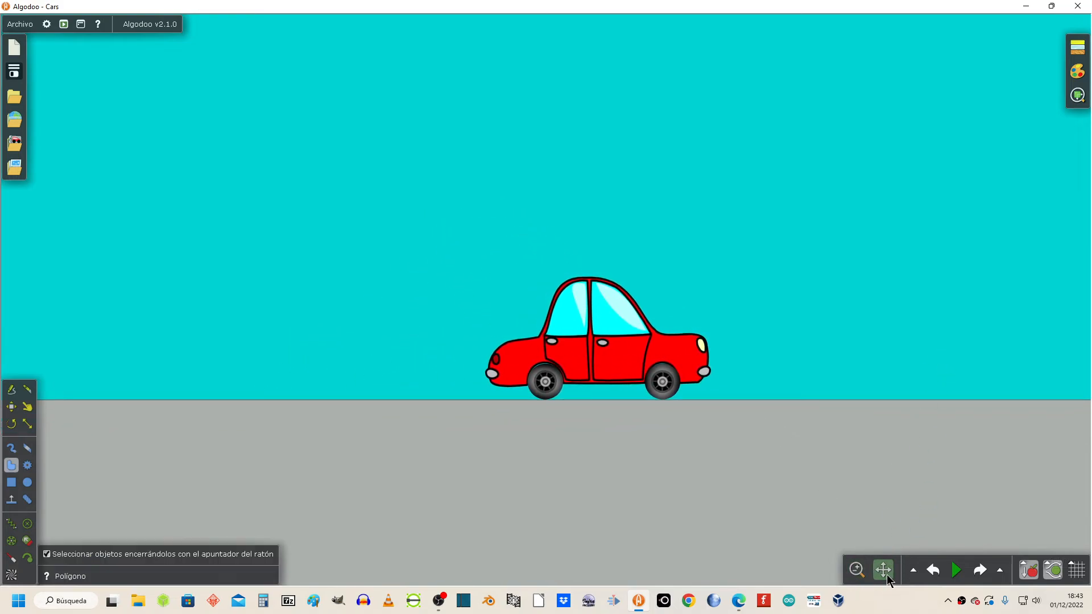
left_click(886, 575)
left_click_drag(960, 299, 676, 361)
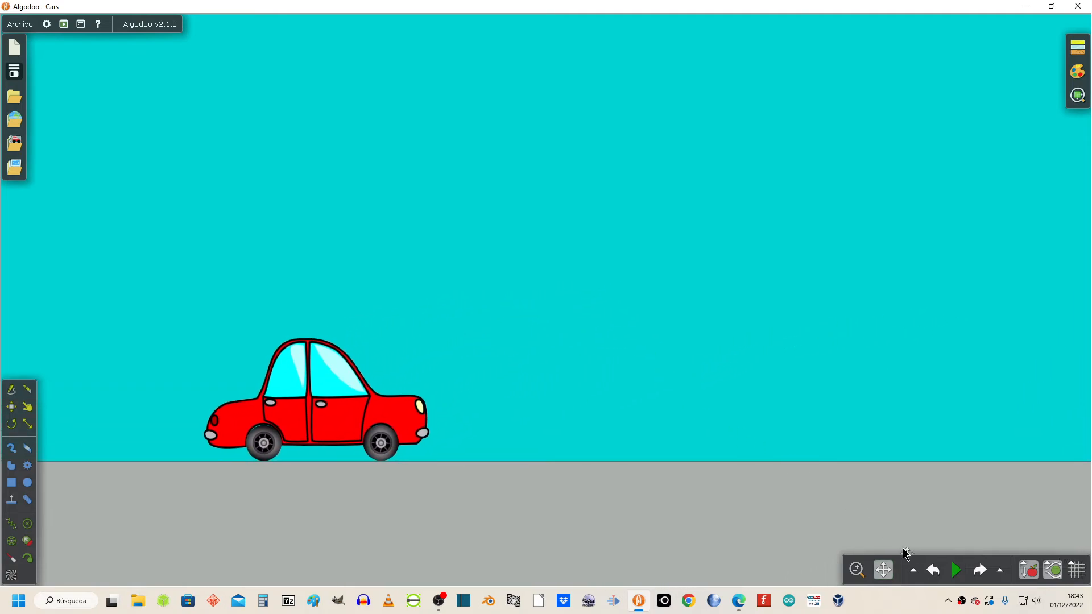
left_click(957, 570)
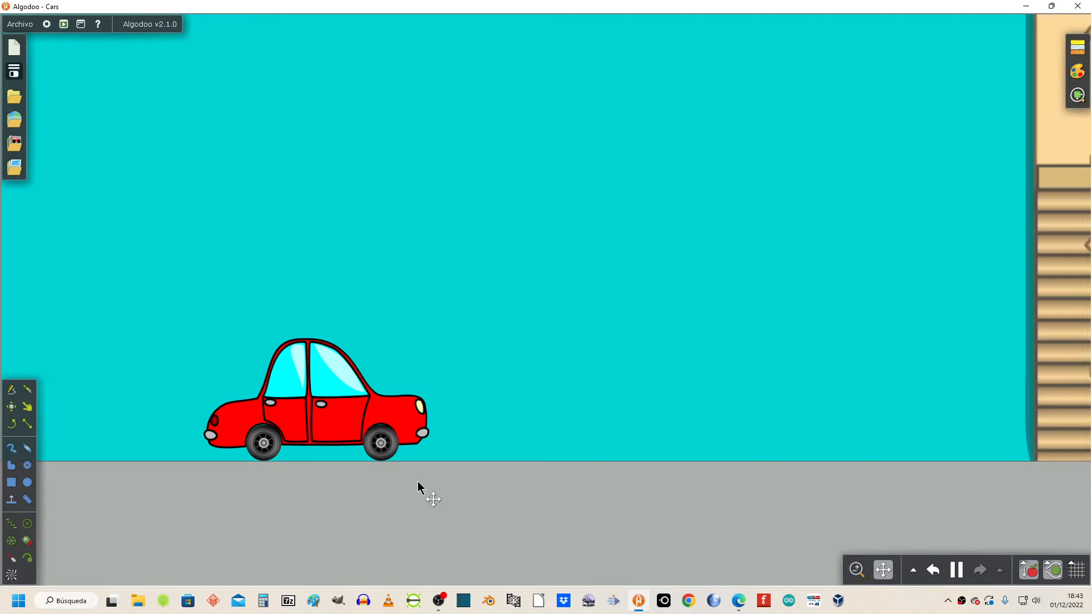
scroll(343, 147, "down", 5)
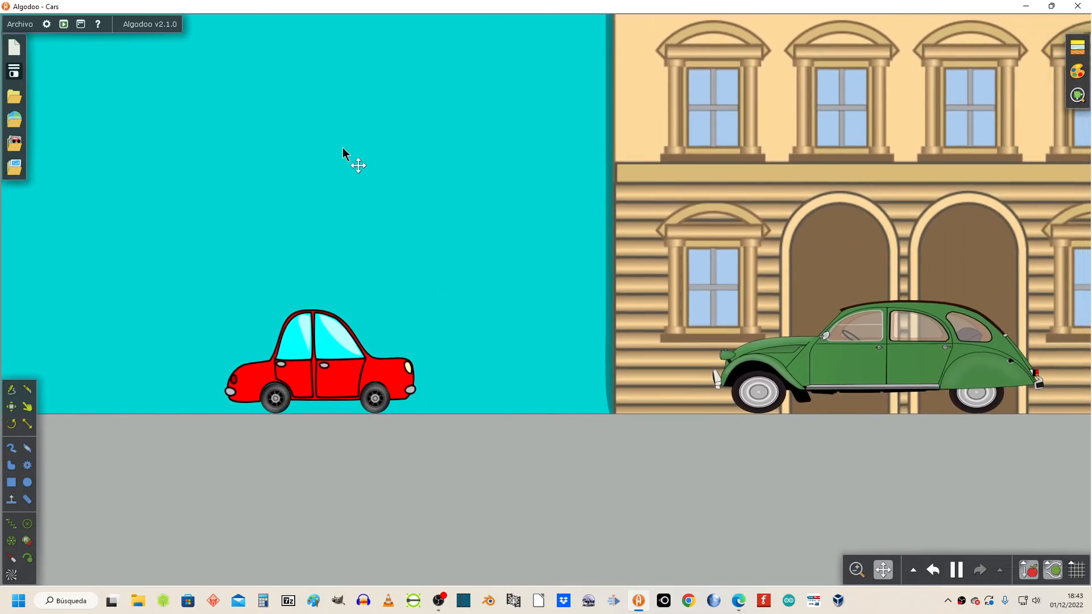